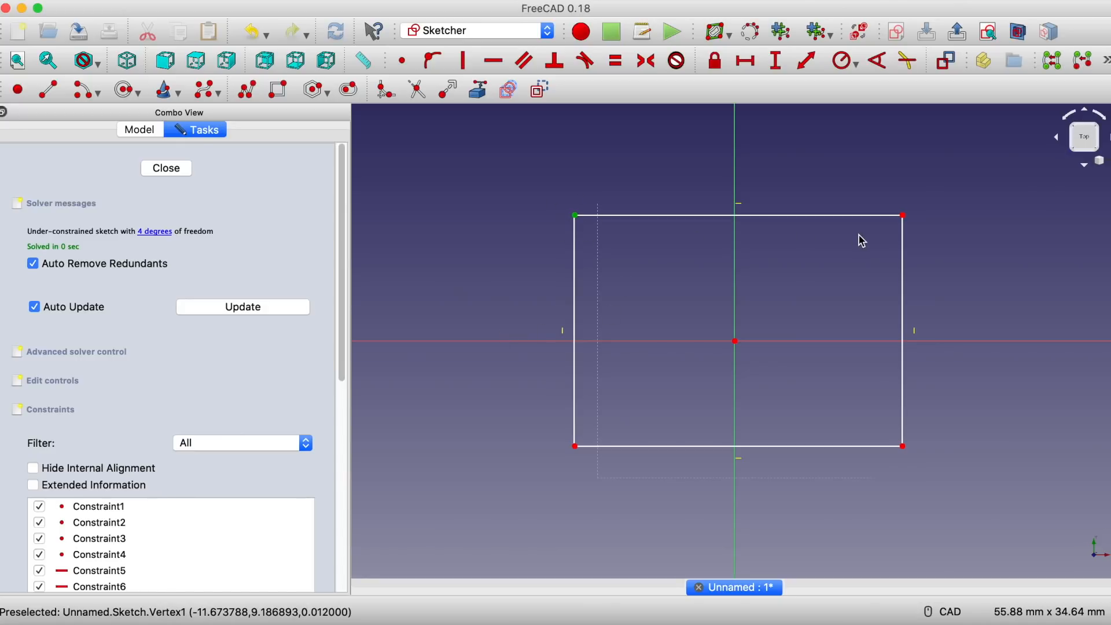
# Step: Constrain the rectangle's two upper corners symmetric about the vertical axis, and stretch its edges to test the symmetry
pyautogui.click(903, 216)
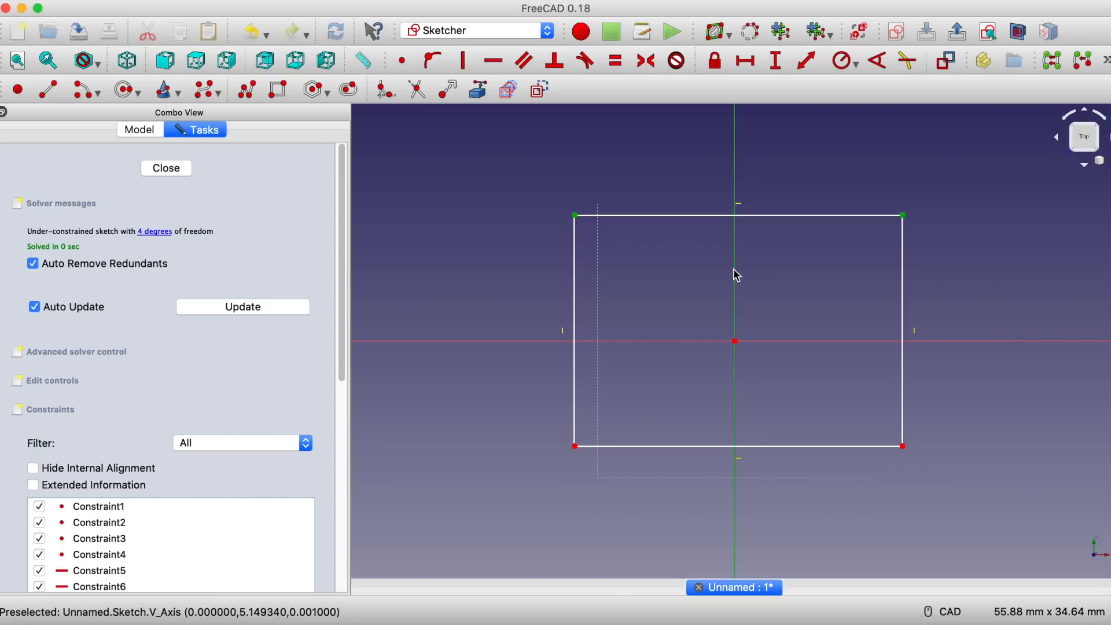
pyautogui.click(650, 63)
pyautogui.moveTo(936, 303)
pyautogui.mouseDown()
pyautogui.moveTo(1013, 308)
pyautogui.moveTo(784, 300)
pyautogui.moveTo(948, 294)
pyautogui.mouseUp()
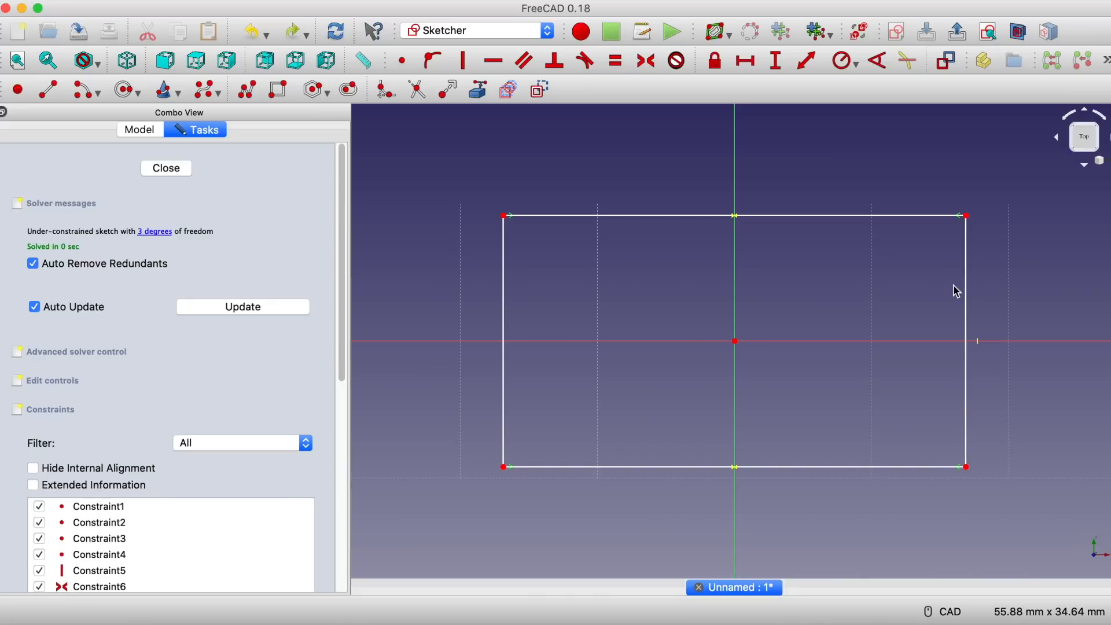
pyautogui.moveTo(965, 290)
pyautogui.mouseDown()
pyautogui.moveTo(799, 290)
pyautogui.moveTo(961, 298)
pyautogui.mouseUp()
pyautogui.moveTo(811, 223)
pyautogui.mouseDown()
pyautogui.moveTo(819, 327)
pyautogui.moveTo(794, 199)
pyautogui.moveTo(801, 204)
pyautogui.mouseUp()
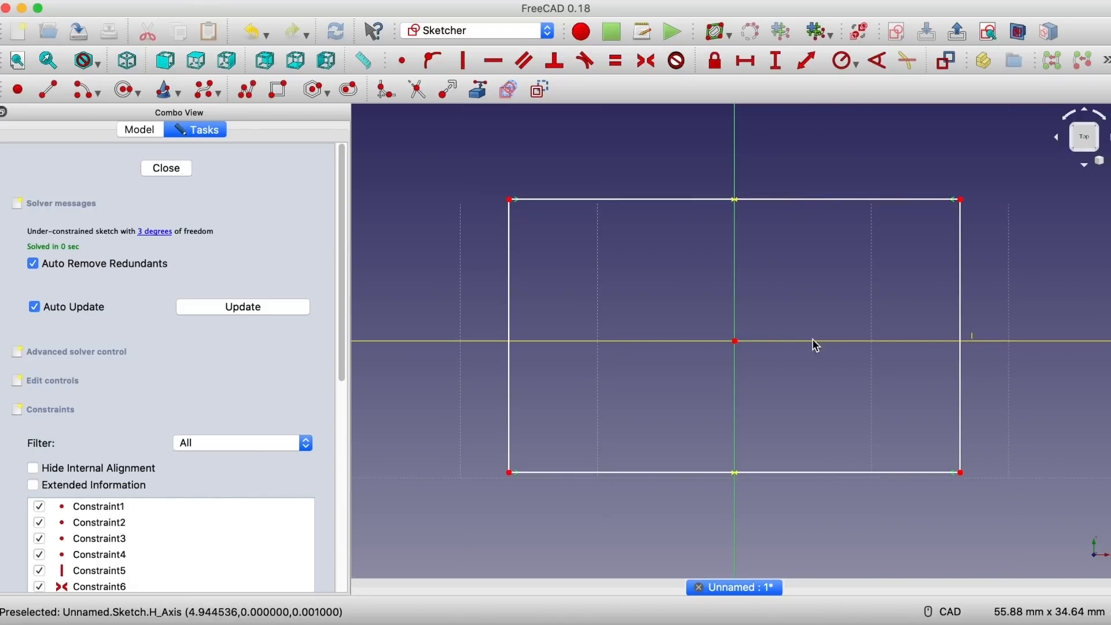
# Step: Constrain the rectangle's two right-hand corners symmetric about the horizontal axis, reshape it into a lower, wider rectangle, and close the sketch
pyautogui.click(961, 200)
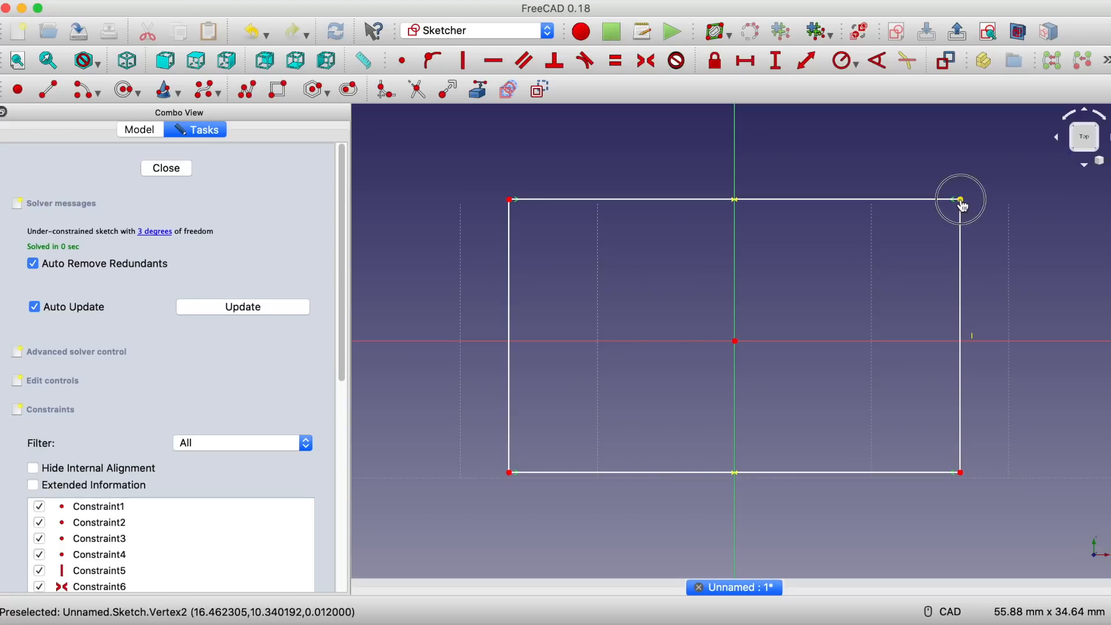
pyautogui.click(961, 473)
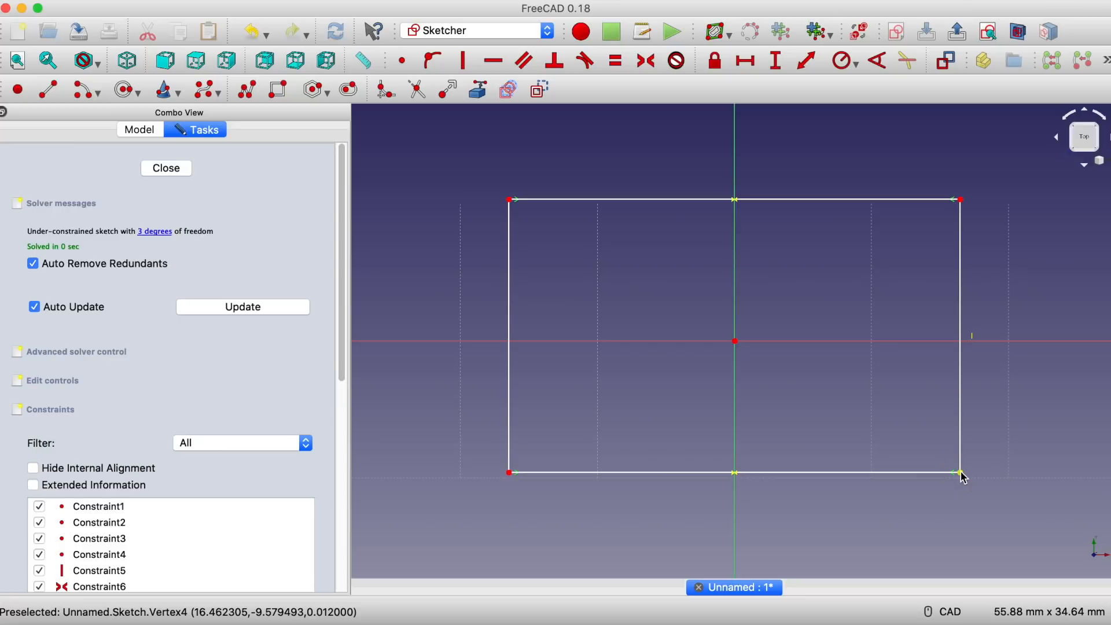
pyautogui.click(962, 200)
pyautogui.click(801, 341)
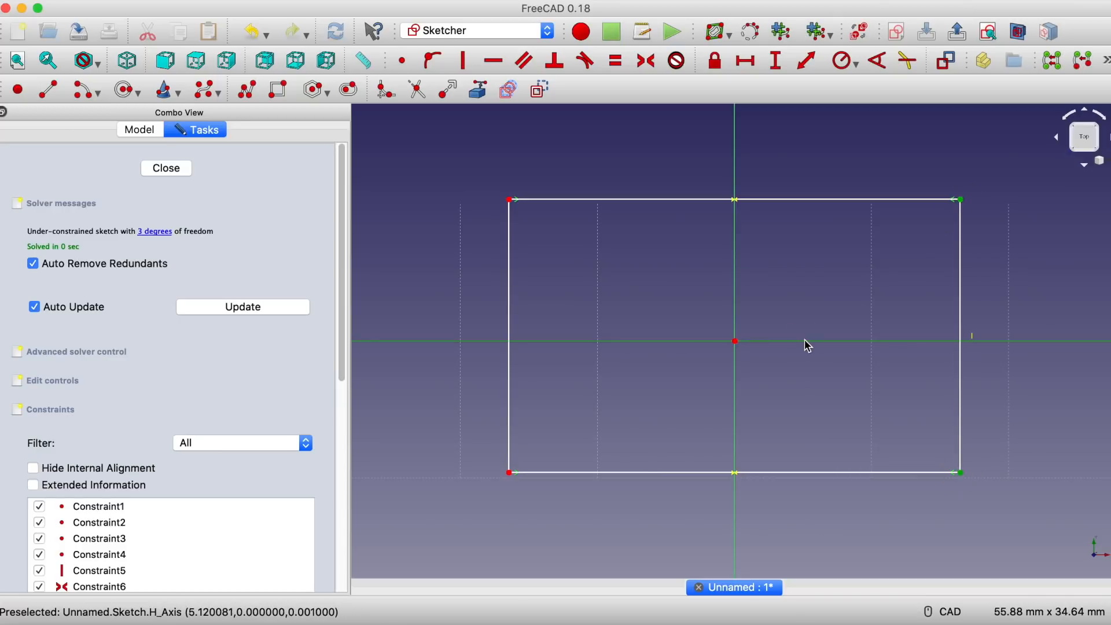
pyautogui.click(646, 62)
pyautogui.moveTo(791, 209); pyautogui.dragTo(790, 243)
pyautogui.moveTo(960, 330); pyautogui.dragTo(984, 331)
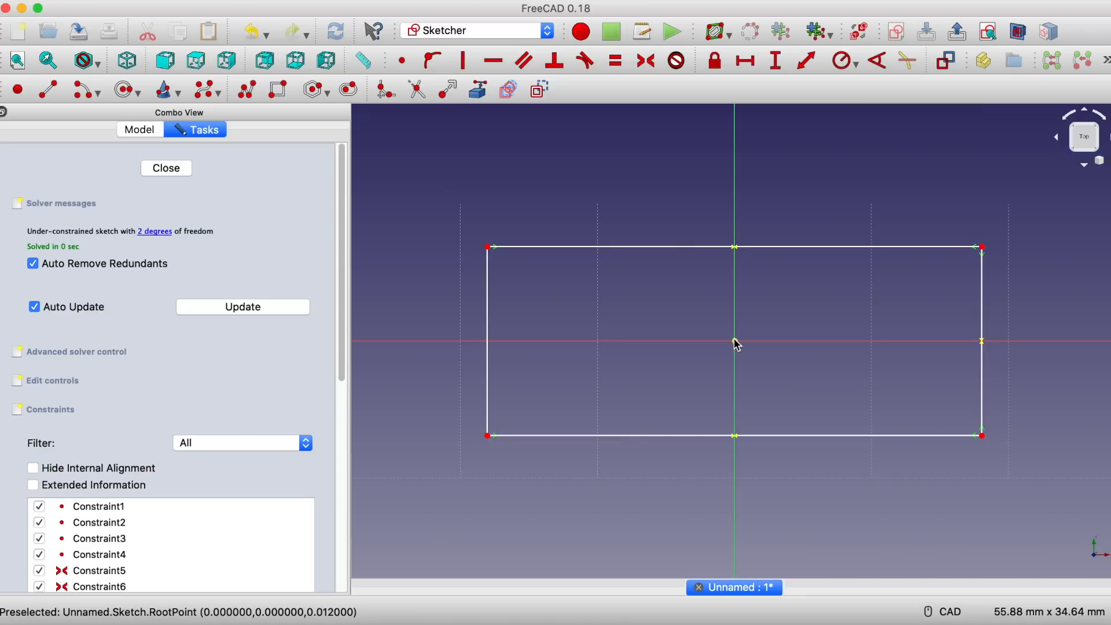
pyautogui.click(166, 170)
# Step: Pad the rectangular sketch 10 mm into a solid block
pyautogui.moveTo(858, 436)
pyautogui.mouseDown(button='middle')
pyautogui.moveTo(861, 345)
pyautogui.moveTo(831, 297)
pyautogui.moveTo(799, 412)
pyautogui.moveTo(811, 436)
pyautogui.moveTo(735, 280)
pyautogui.mouseUp(button='middle')
pyautogui.click(738, 251)
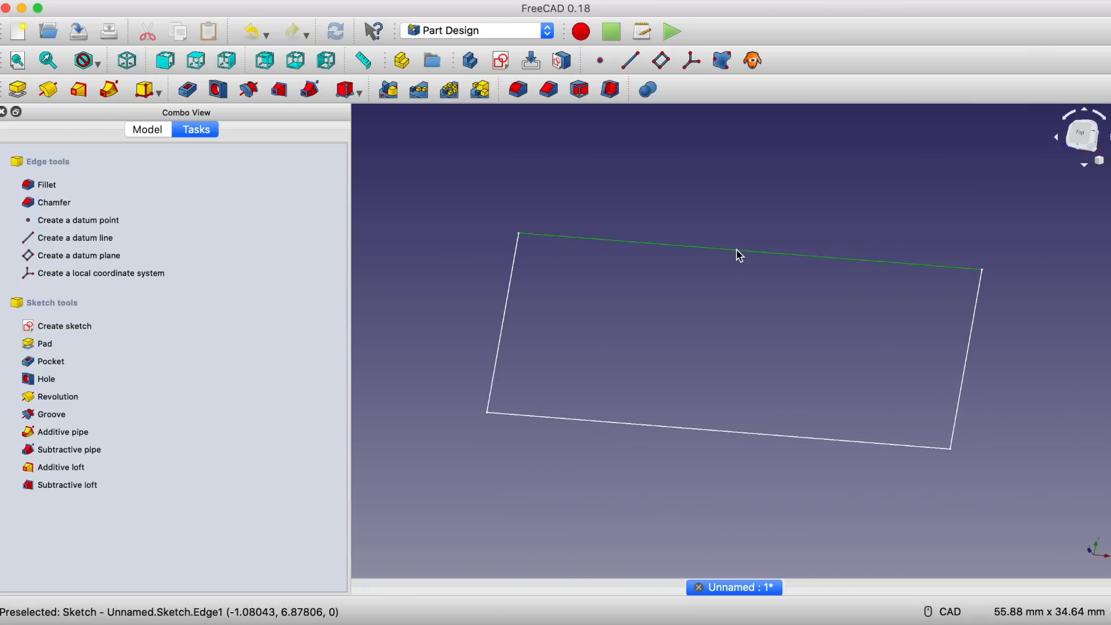
pyautogui.click(18, 90)
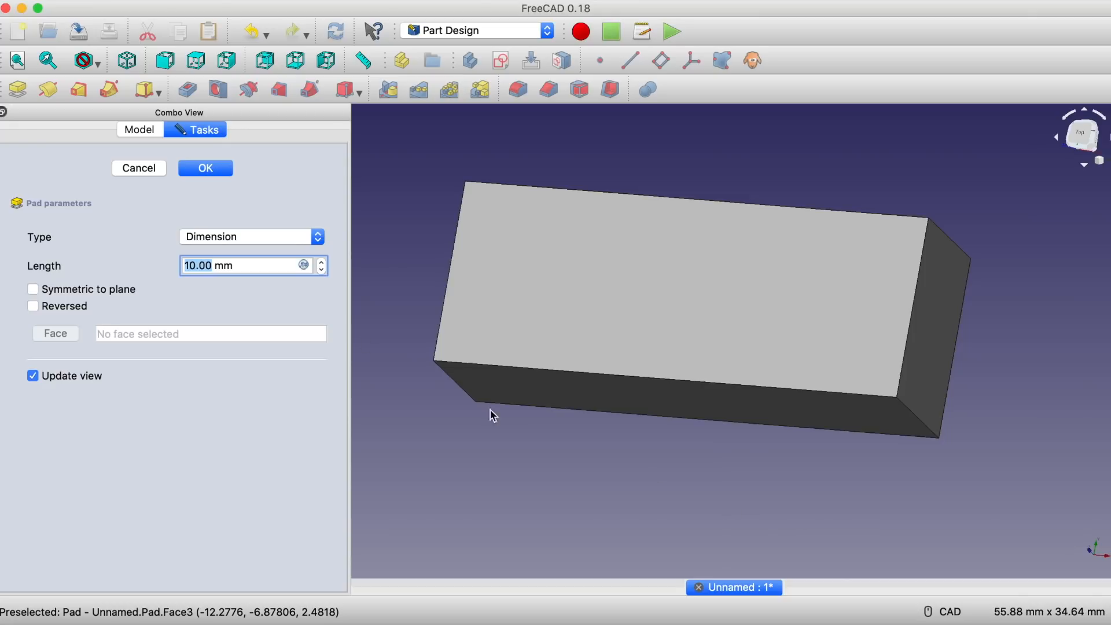
pyautogui.click(18, 60)
pyautogui.moveTo(745, 474); pyautogui.dragTo(764, 485, button='middle')
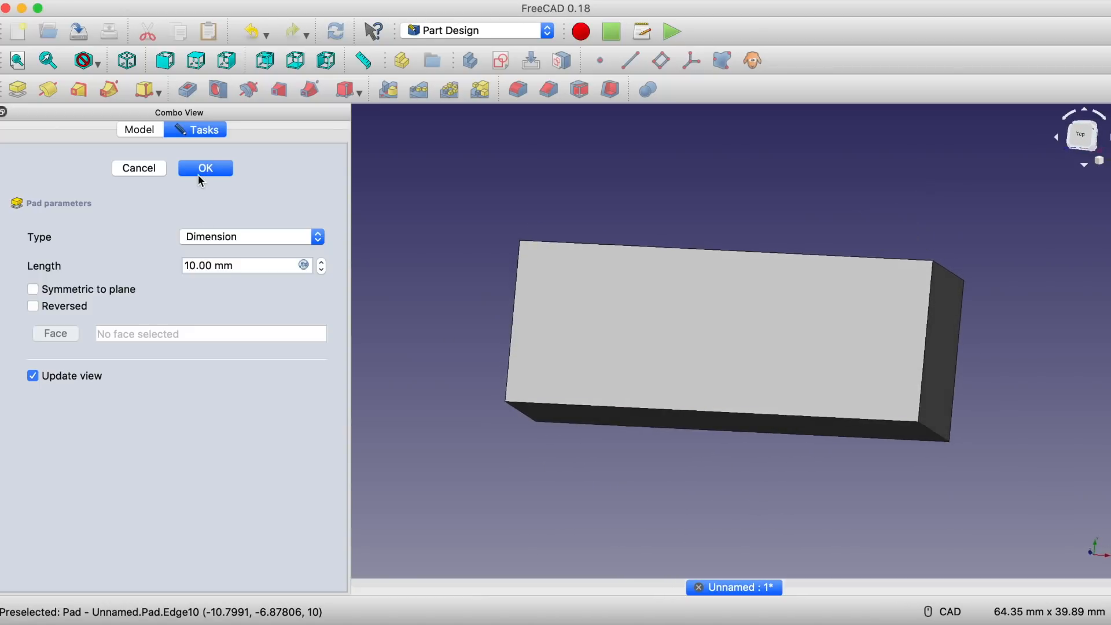
pyautogui.click(229, 172)
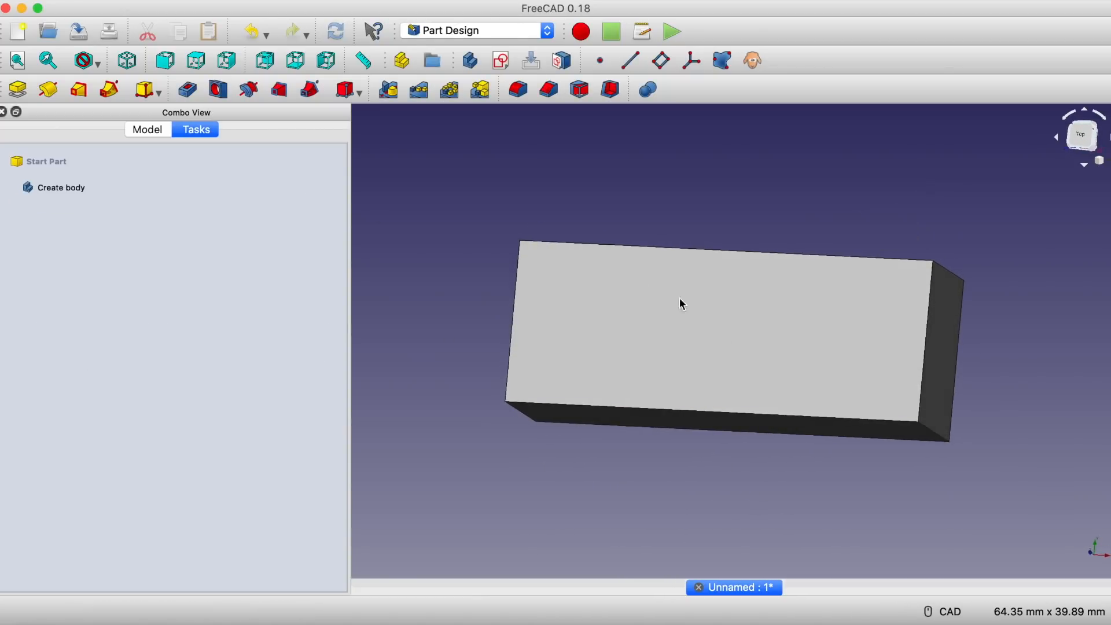
# Step: Create a sketch on the block's top face and draw a regular hexagon centred on the origin
pyautogui.click(727, 330)
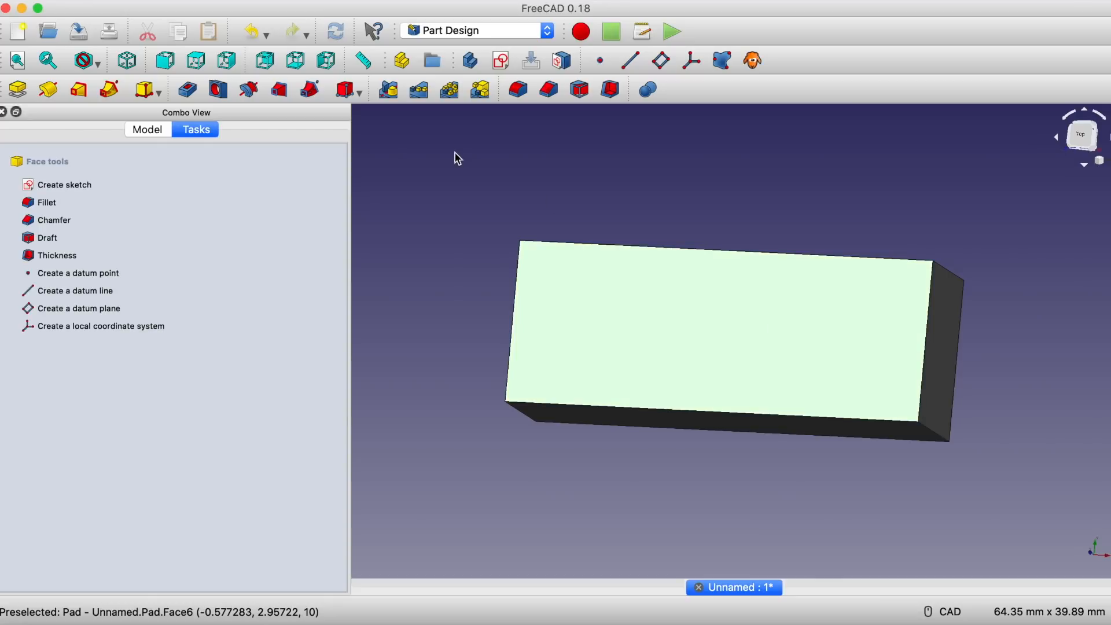
pyautogui.click(502, 61)
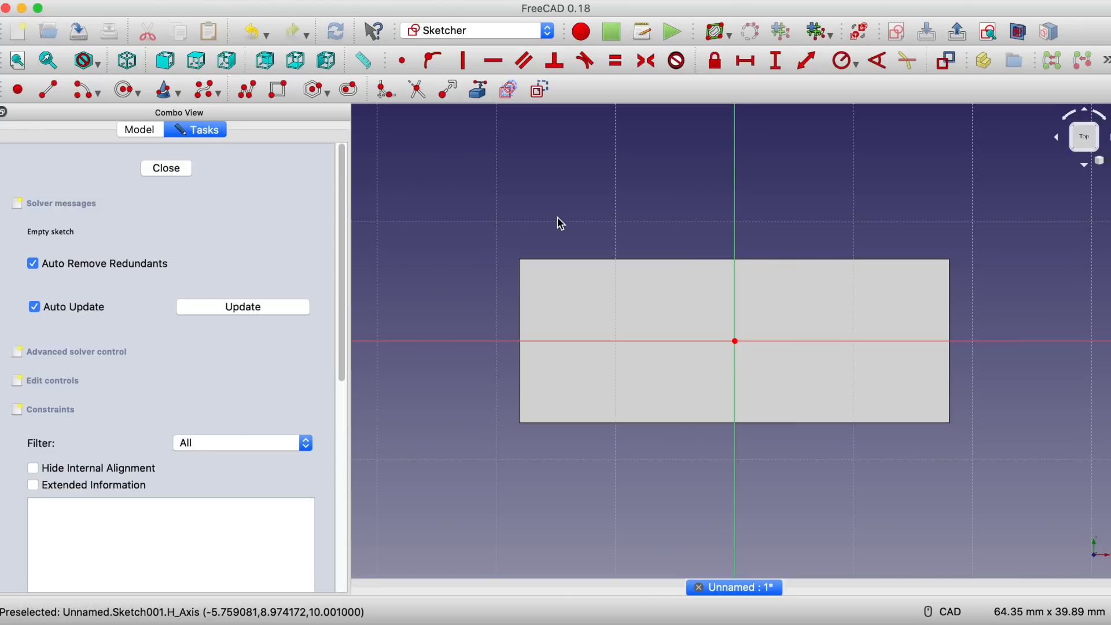
pyautogui.click(313, 90)
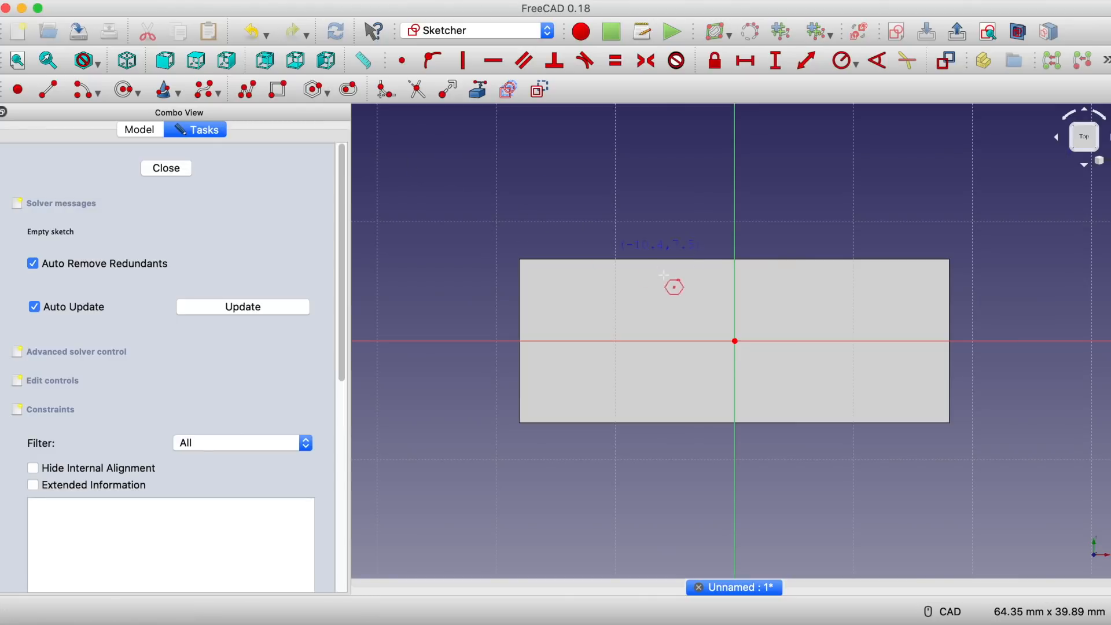
pyautogui.click(735, 341)
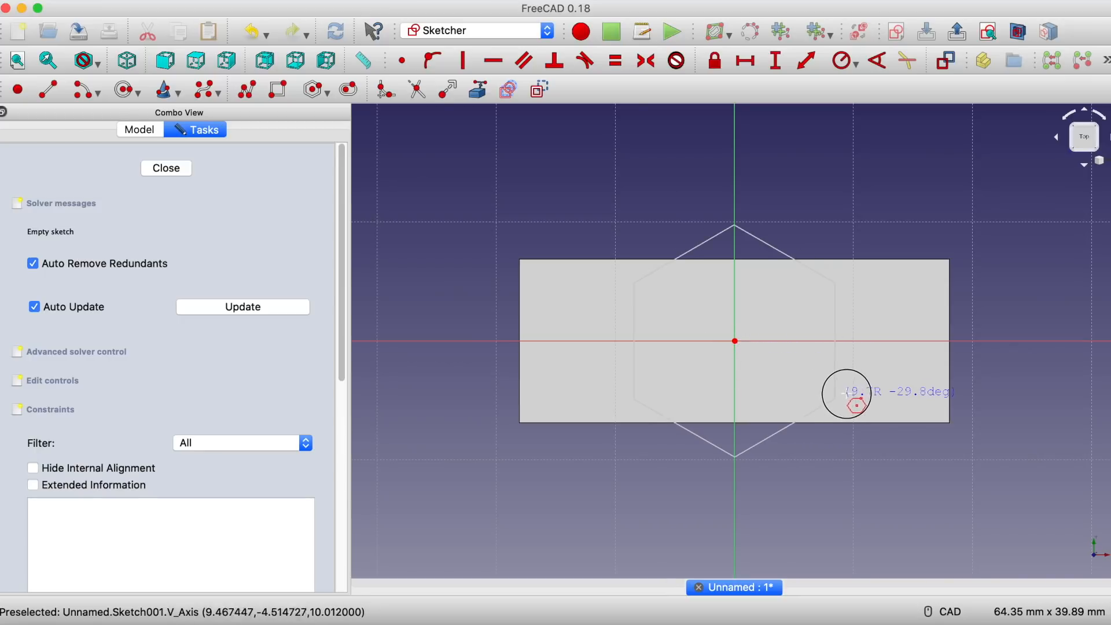
pyautogui.click(795, 378)
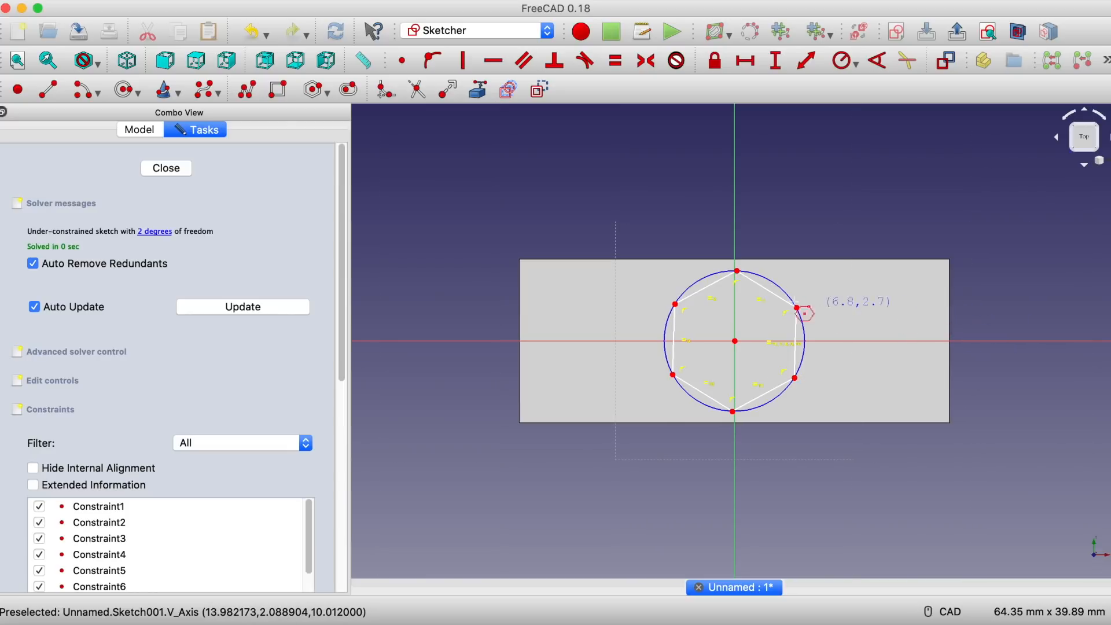
# Step: Constrain the hexagon's upper-right edge horizontal, resize the hexagon to fit within the block's face, and close the sketch
pyautogui.click(766, 290)
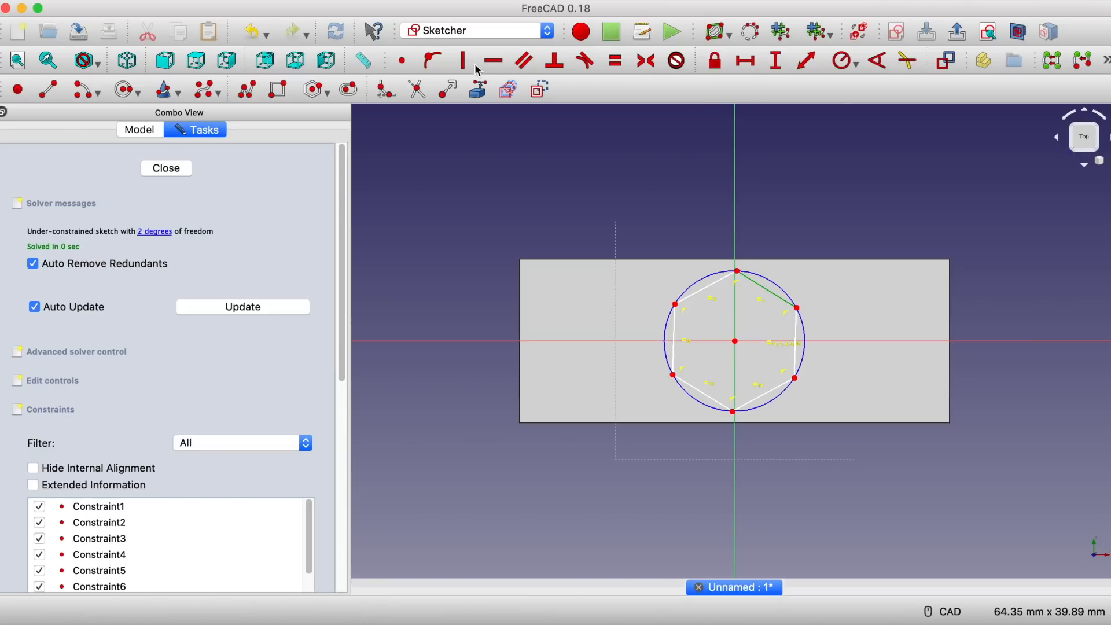
pyautogui.click(495, 61)
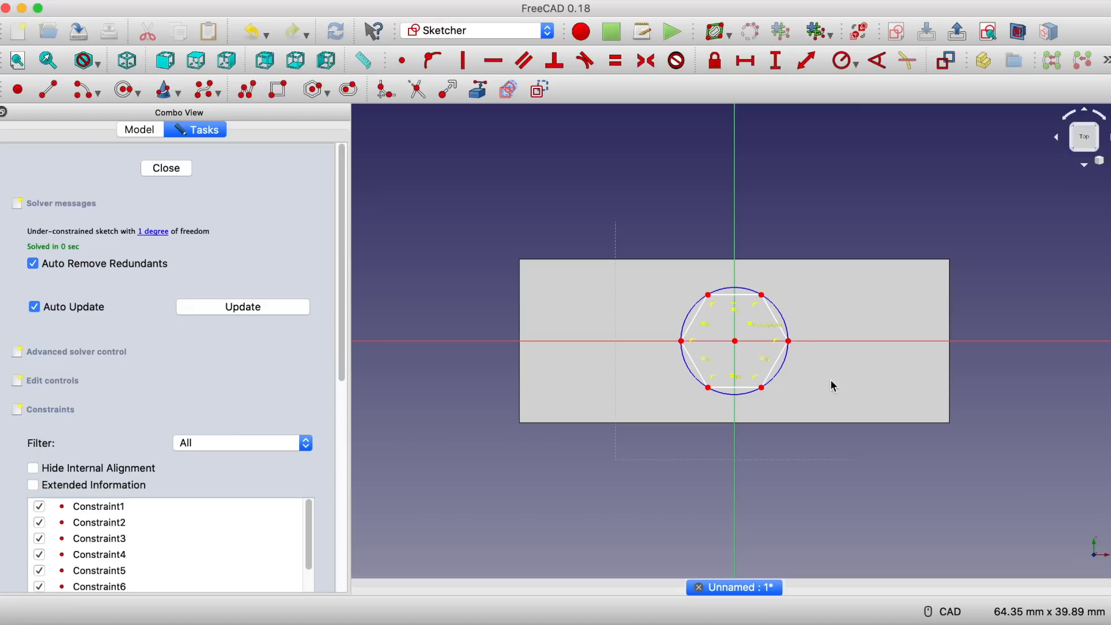
pyautogui.moveTo(785, 326); pyautogui.dragTo(808, 313)
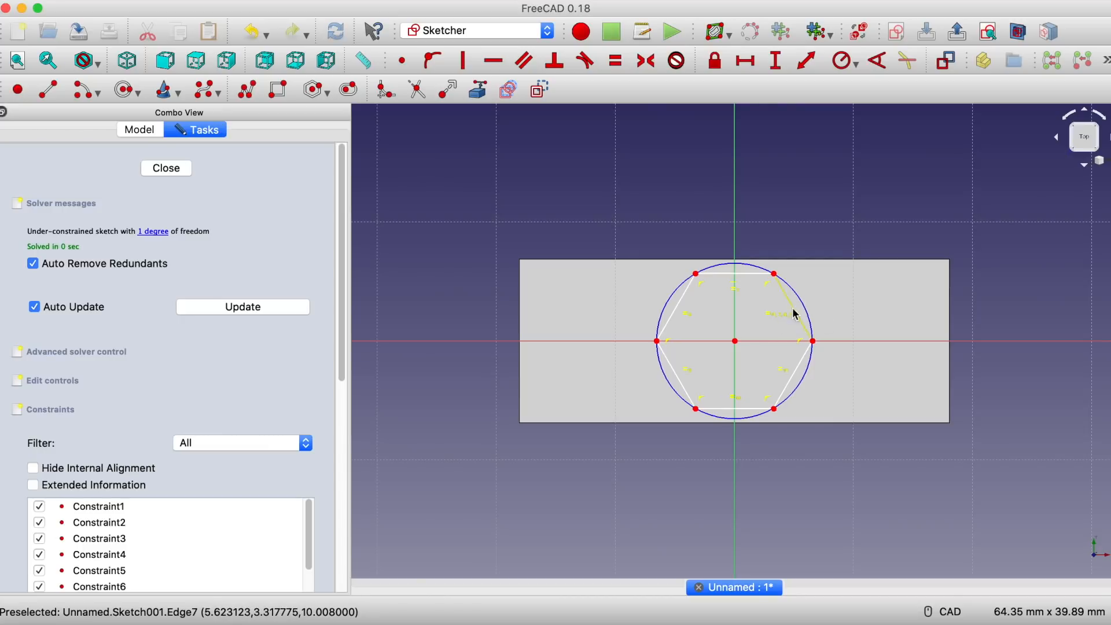
pyautogui.click(822, 316)
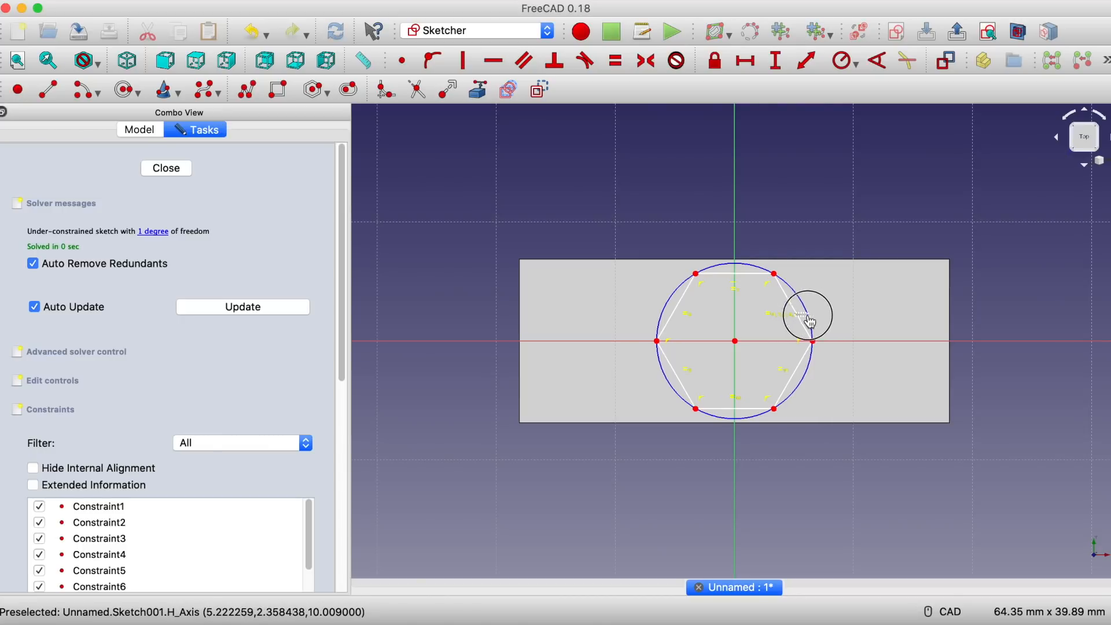
pyautogui.click(800, 313)
pyautogui.moveTo(779, 275)
pyautogui.mouseDown()
pyautogui.moveTo(826, 268)
pyautogui.moveTo(737, 283)
pyautogui.moveTo(789, 283)
pyautogui.moveTo(789, 293)
pyautogui.mouseUp()
pyautogui.click(736, 346)
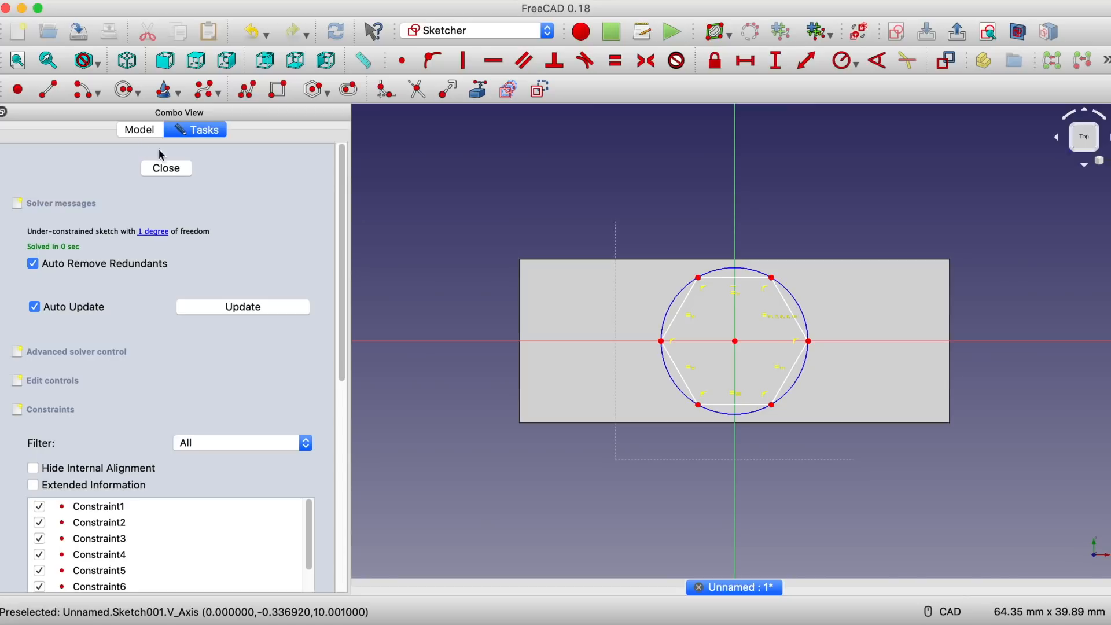
pyautogui.click(167, 168)
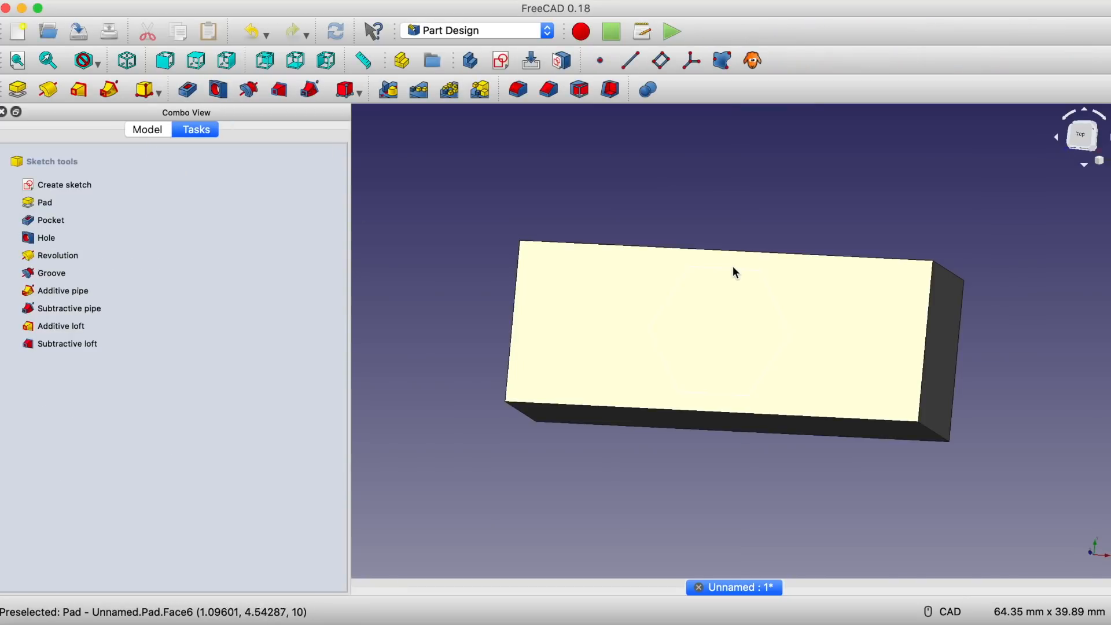
# Step: Hide the pad to expose the hexagon sketch
pyautogui.click(616, 383)
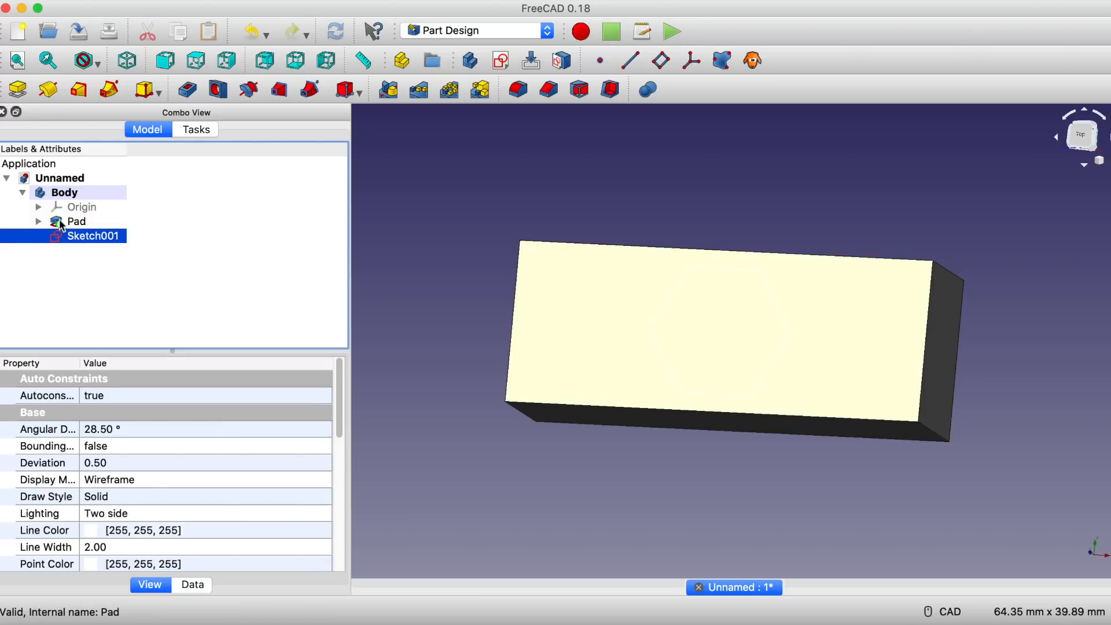
pyautogui.click(63, 225)
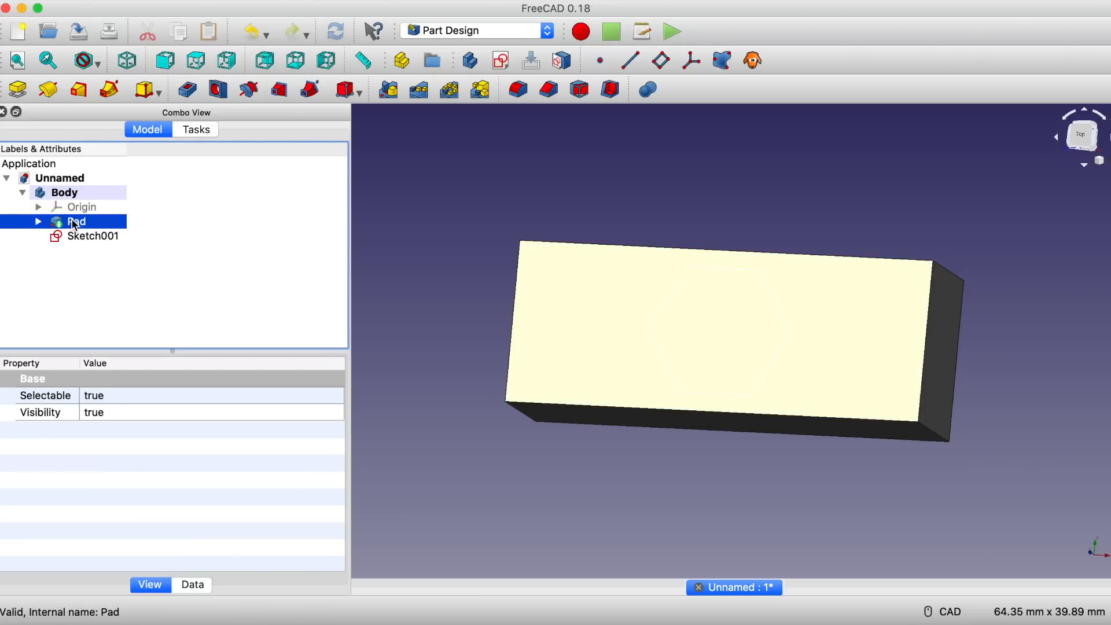
pyautogui.press('space')
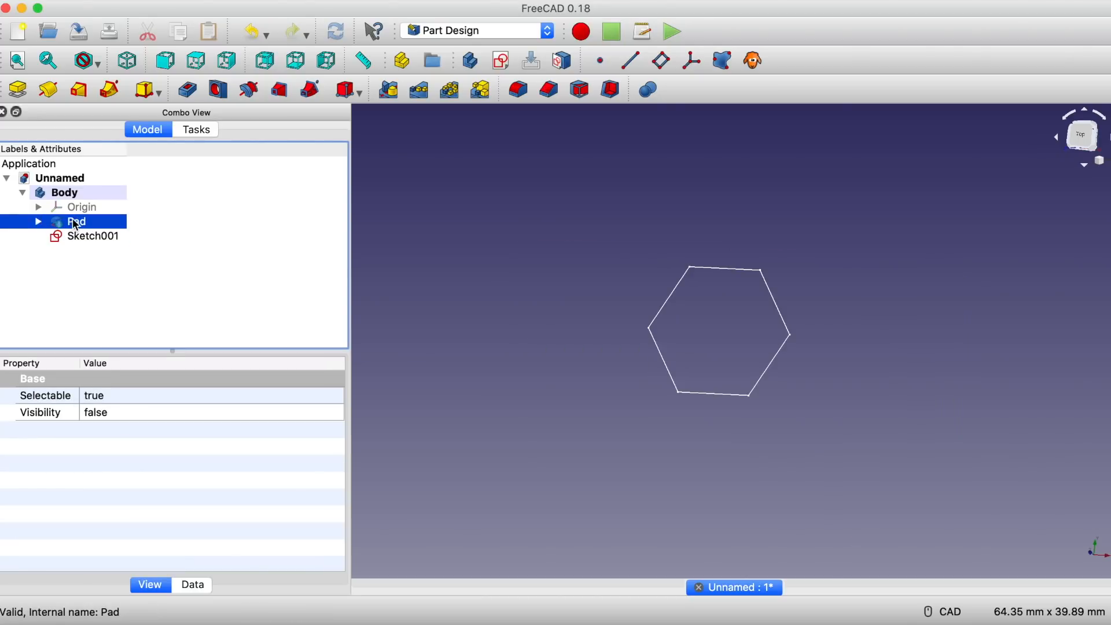
# Step: Create a pocket from the hexagon sketch with the Dimension type and a 5 mm length
pyautogui.click(731, 275)
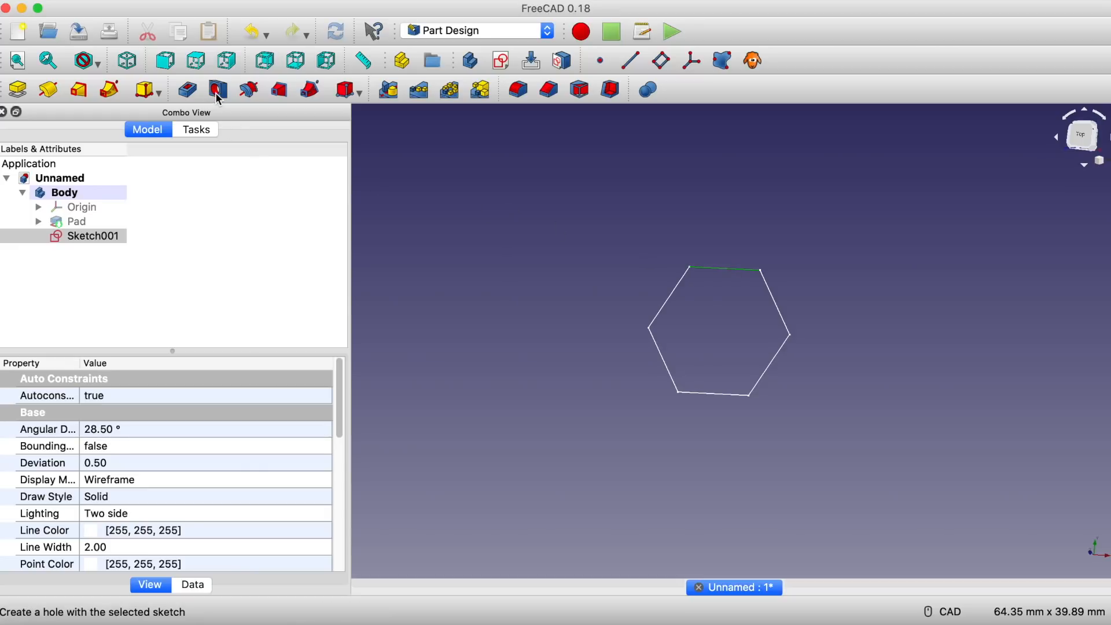
pyautogui.click(188, 91)
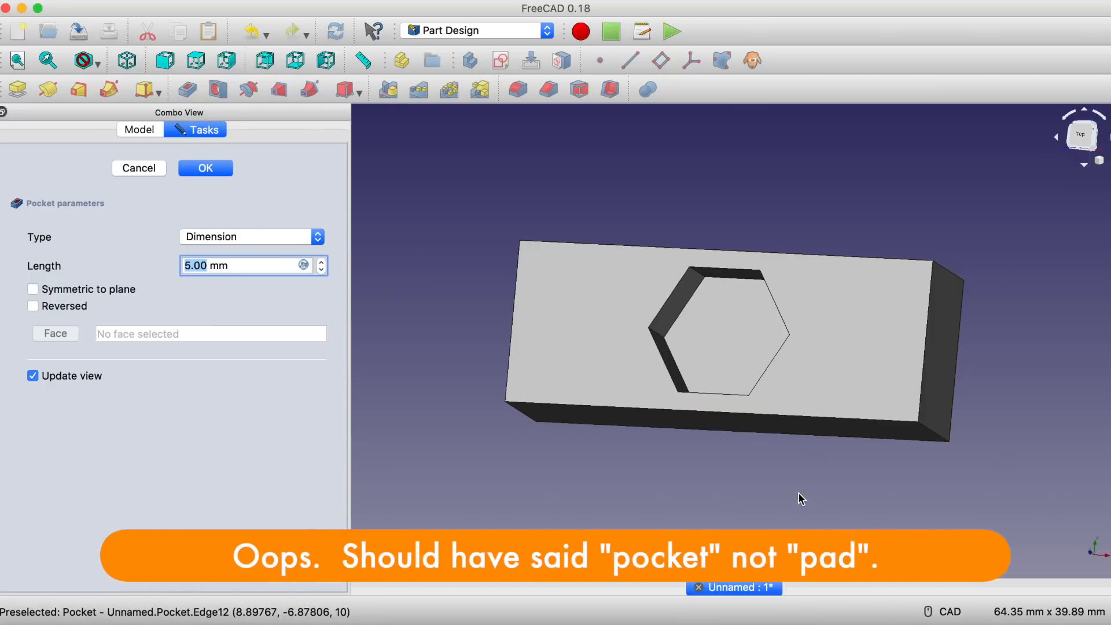
pyautogui.moveTo(801, 500)
pyautogui.mouseDown(button='middle')
pyautogui.moveTo(804, 402)
pyautogui.moveTo(828, 502)
pyautogui.moveTo(779, 530)
pyautogui.moveTo(776, 498)
pyautogui.moveTo(782, 506)
pyautogui.mouseUp(button='middle')
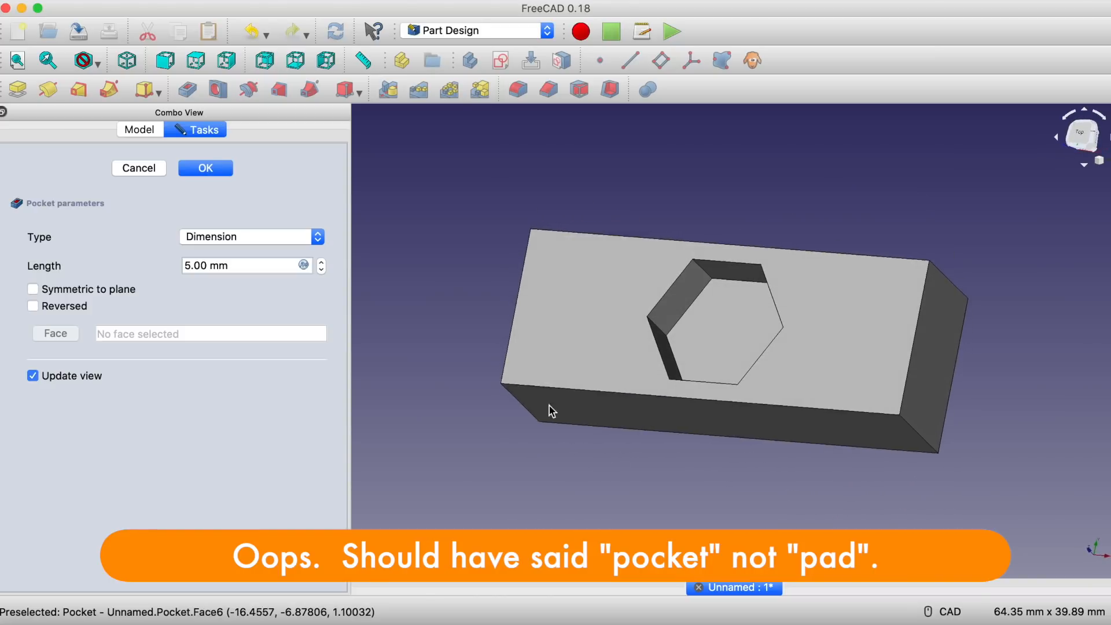
# Step: Try the Through all type for the hexagonal pocket and switch it back to Dimension
pyautogui.click(210, 237)
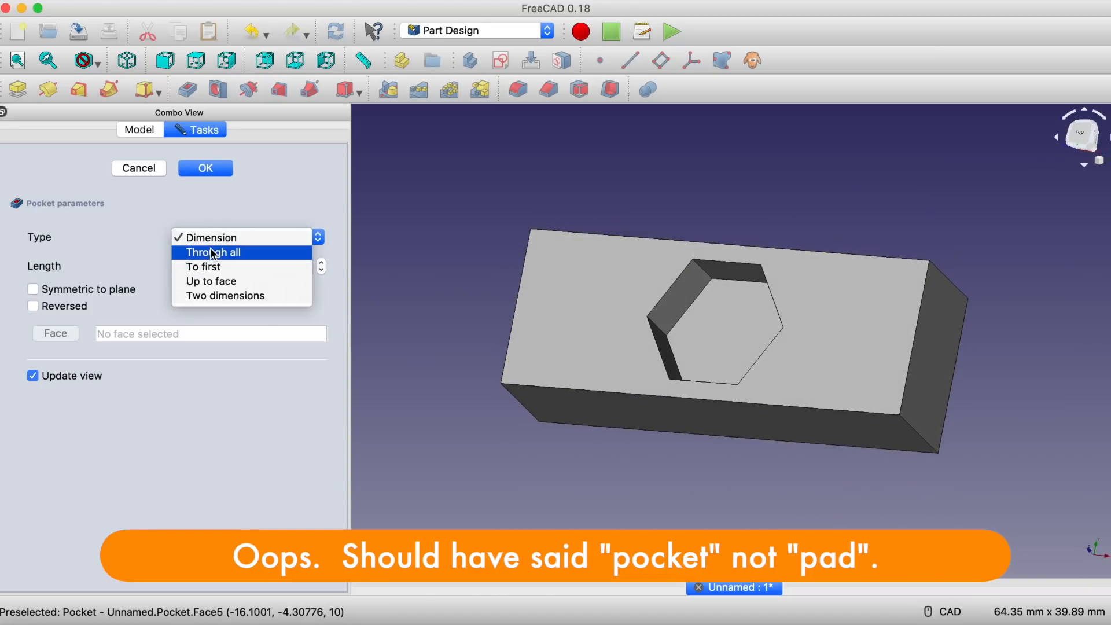
pyautogui.click(210, 248)
pyautogui.click(227, 239)
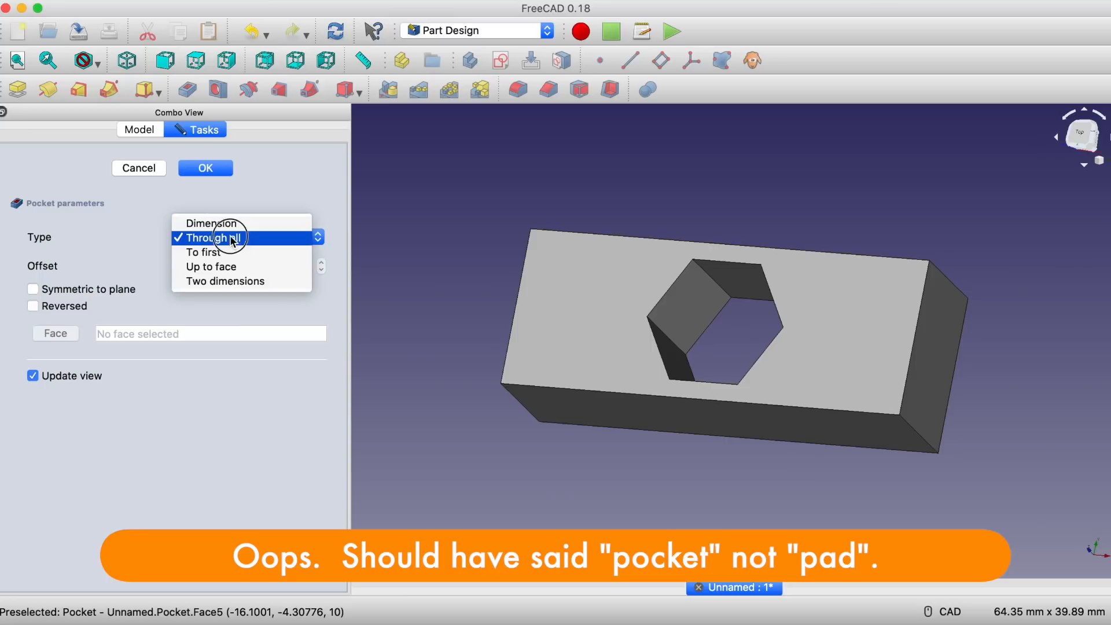
pyautogui.click(230, 229)
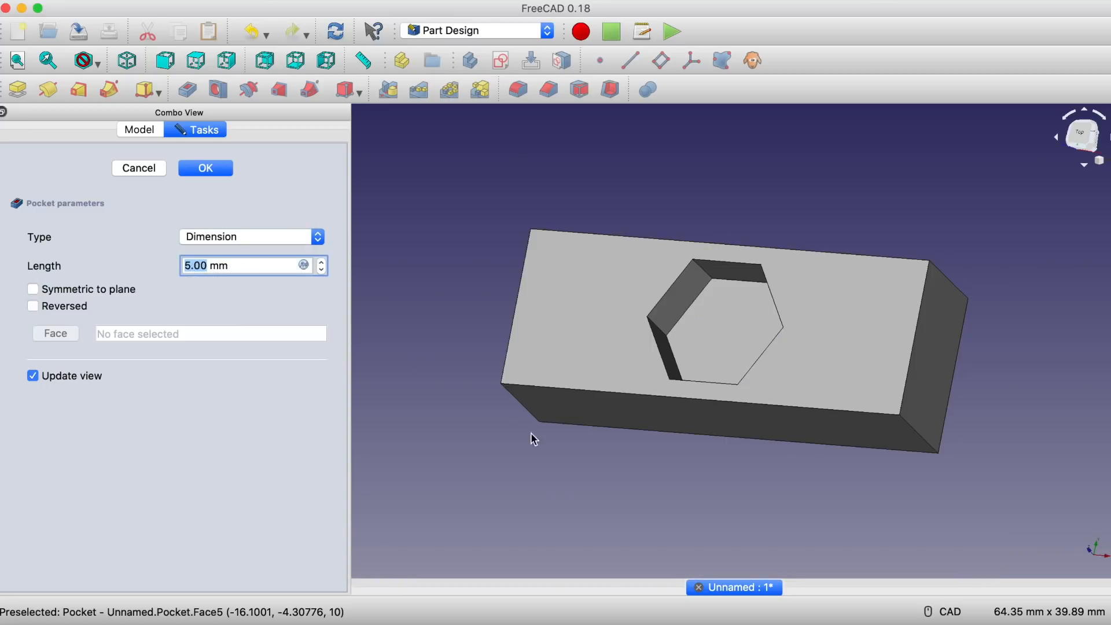
# Step: Accept the hexagonal pocket with its 5 mm Dimension depth
pyautogui.rightClick(727, 457)
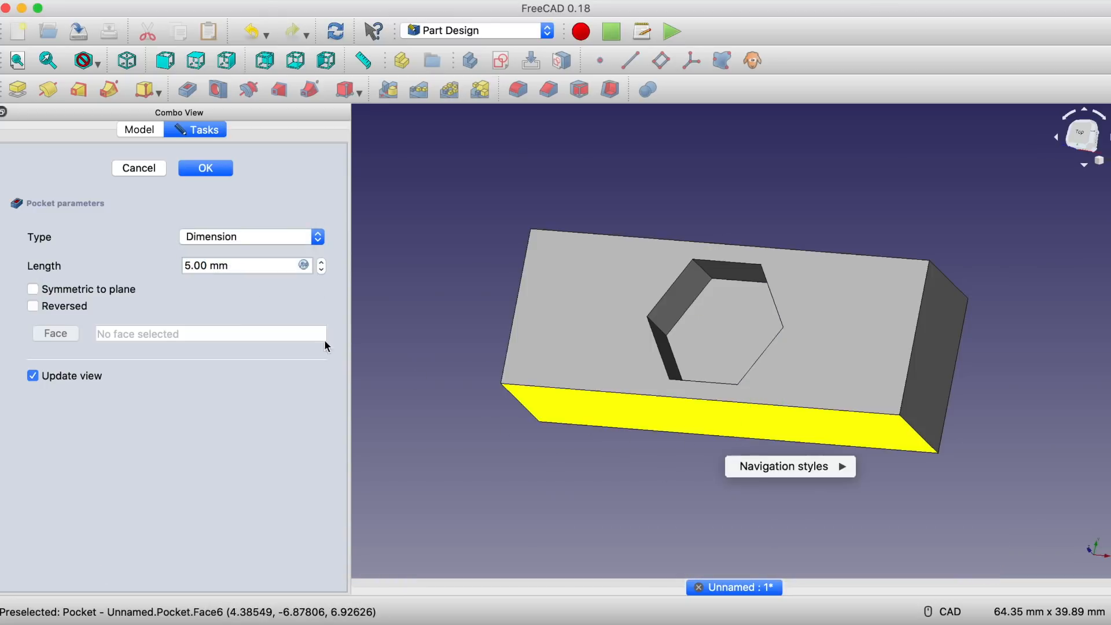
pyautogui.click(215, 172)
pyautogui.click(207, 170)
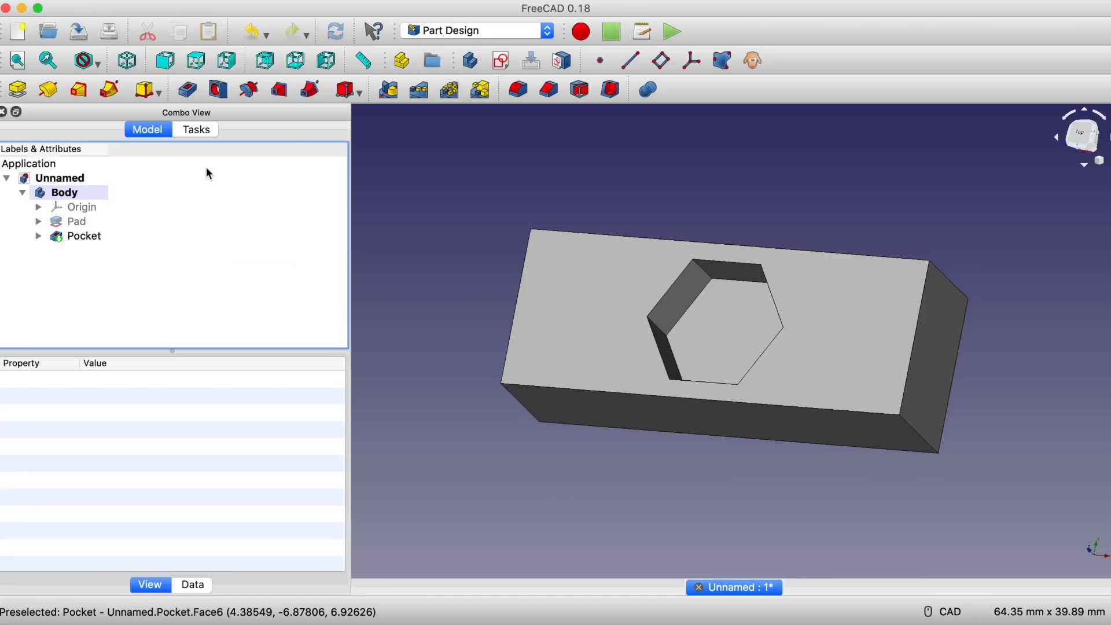
# Step: Reopen the pad's rectangular base sketch for editing from the model tree
pyautogui.moveTo(947, 449); pyautogui.dragTo(997, 464, button='middle')
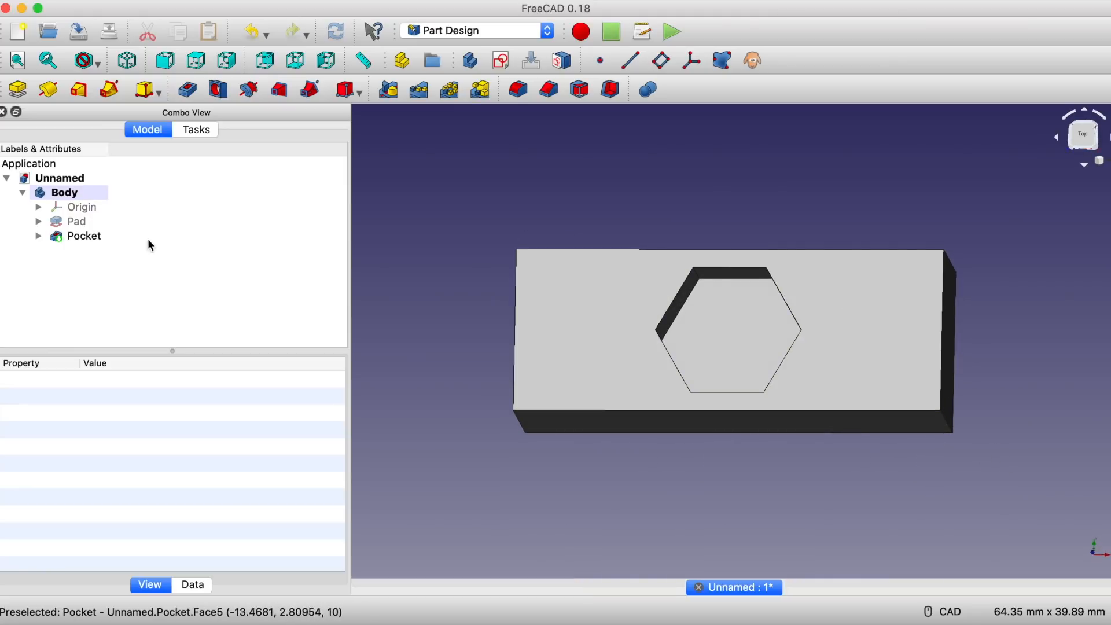
pyautogui.click(38, 221)
pyautogui.doubleClick(93, 237)
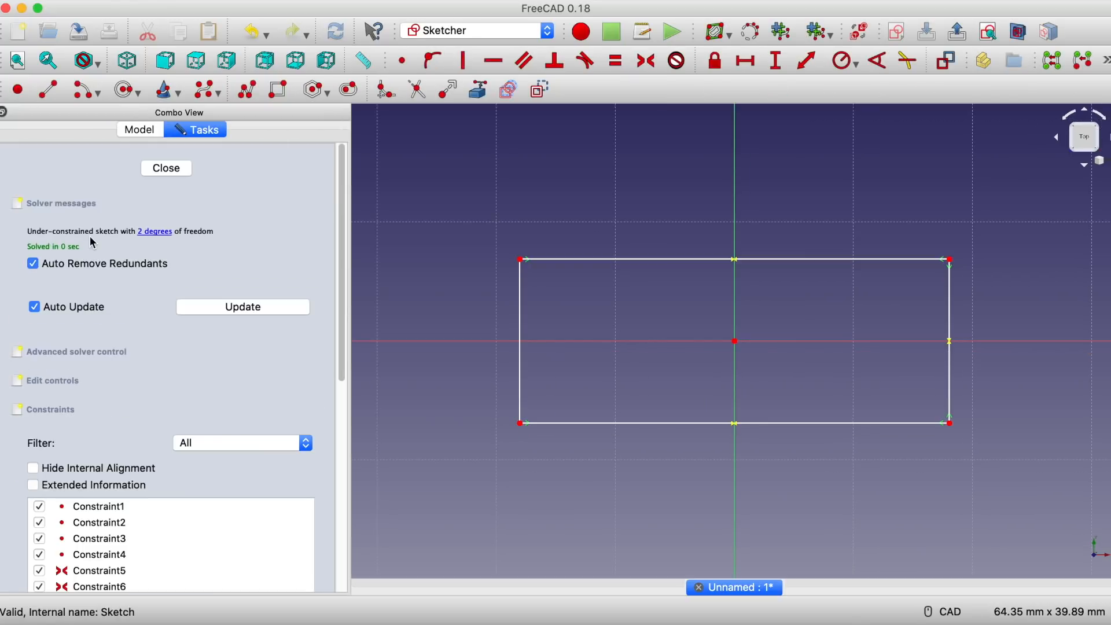
# Step: Shrink the symmetric base rectangle by pulling its upper-left corner inward, and close the sketch to update the pocketed block
pyautogui.moveTo(521, 260); pyautogui.dragTo(592, 310)
pyautogui.click(166, 168)
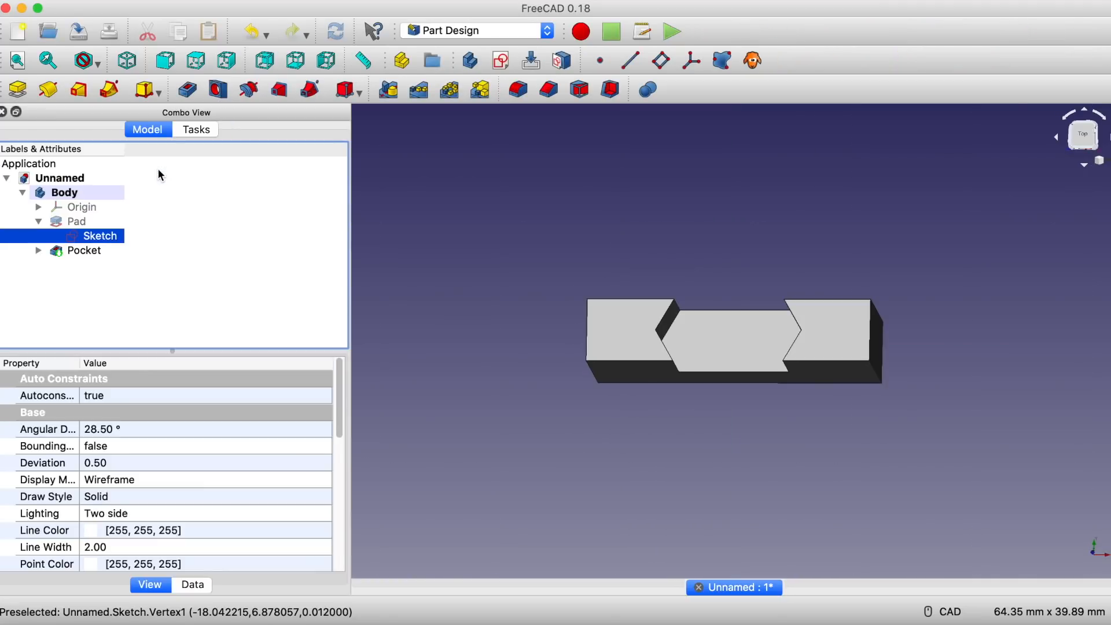
pyautogui.scroll(-2, 880, 463)
pyautogui.scroll(4, 878, 464)
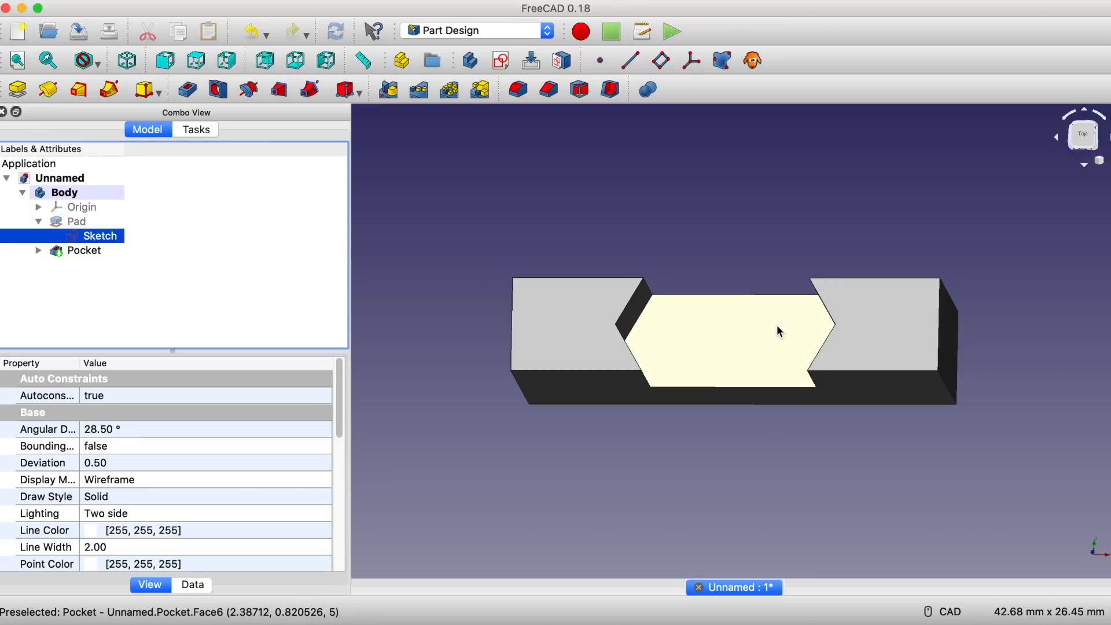
# Step: Reopen the pad's base sketch, narrow the rectangle slightly by its right edge, raise its upper edge well outward, and close the sketch
pyautogui.doubleClick(108, 240)
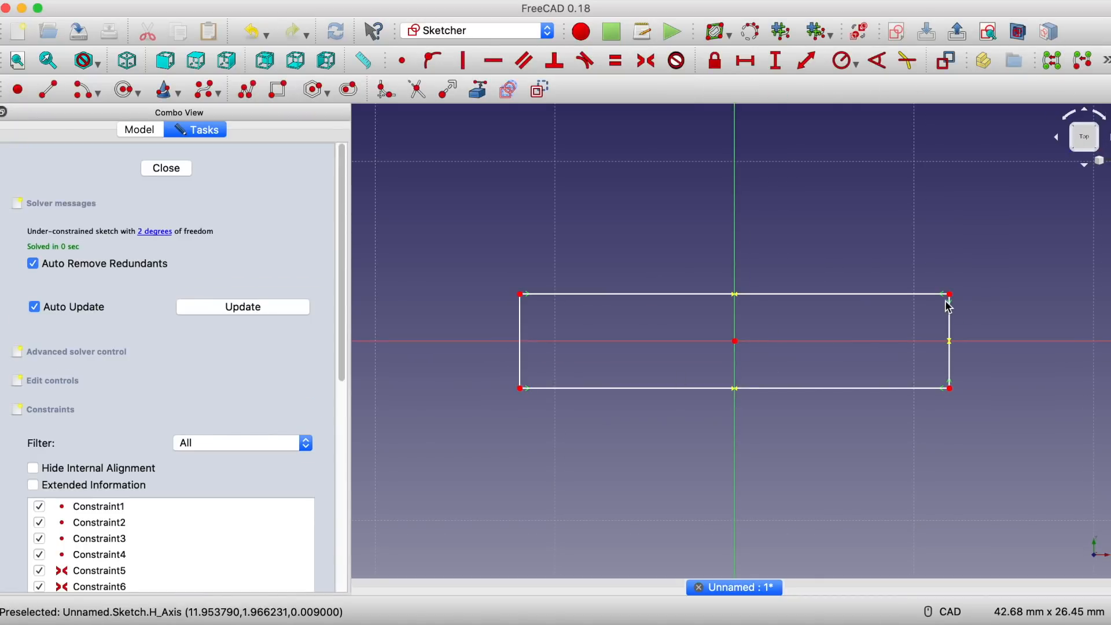
pyautogui.moveTo(953, 302)
pyautogui.mouseDown()
pyautogui.moveTo(943, 218)
pyautogui.moveTo(938, 294)
pyautogui.mouseUp()
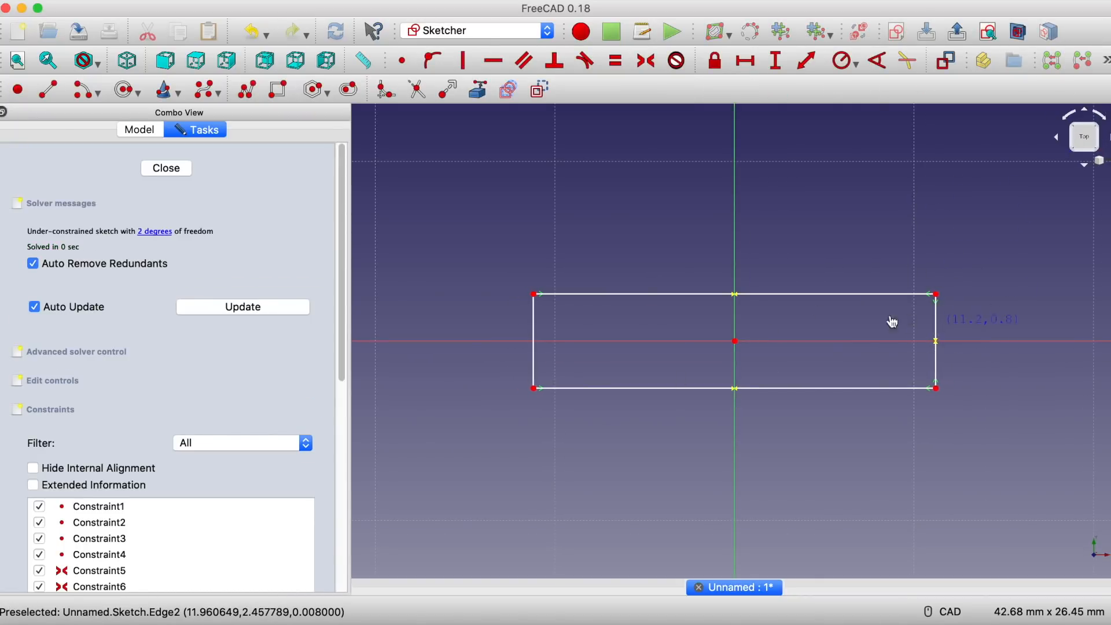
pyautogui.moveTo(819, 295); pyautogui.dragTo(820, 244)
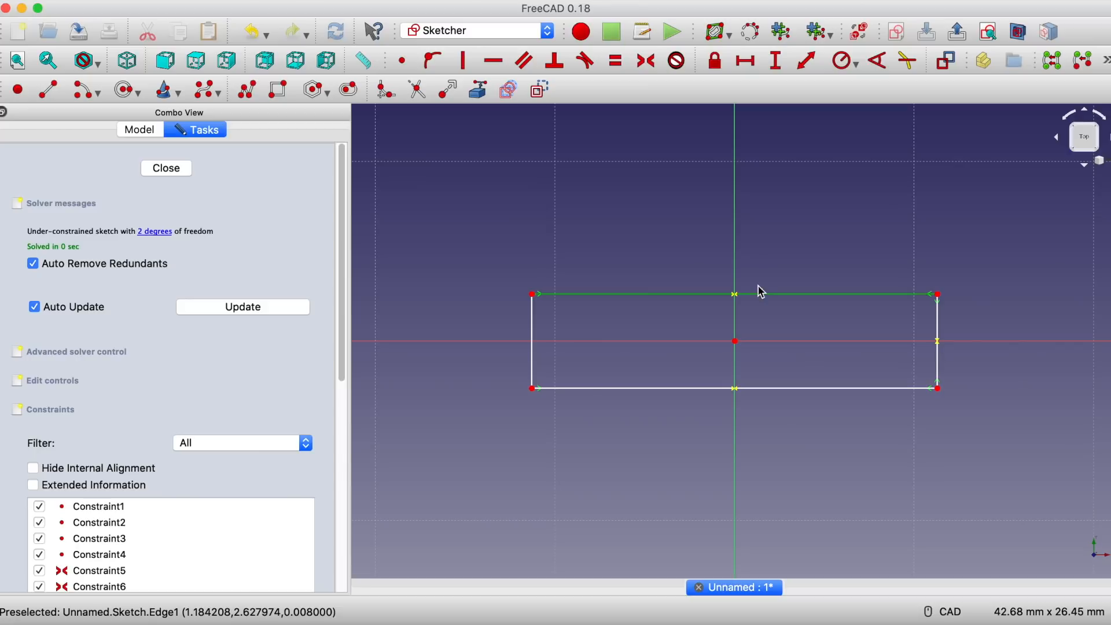
pyautogui.moveTo(760, 299); pyautogui.dragTo(761, 143)
pyautogui.click(168, 168)
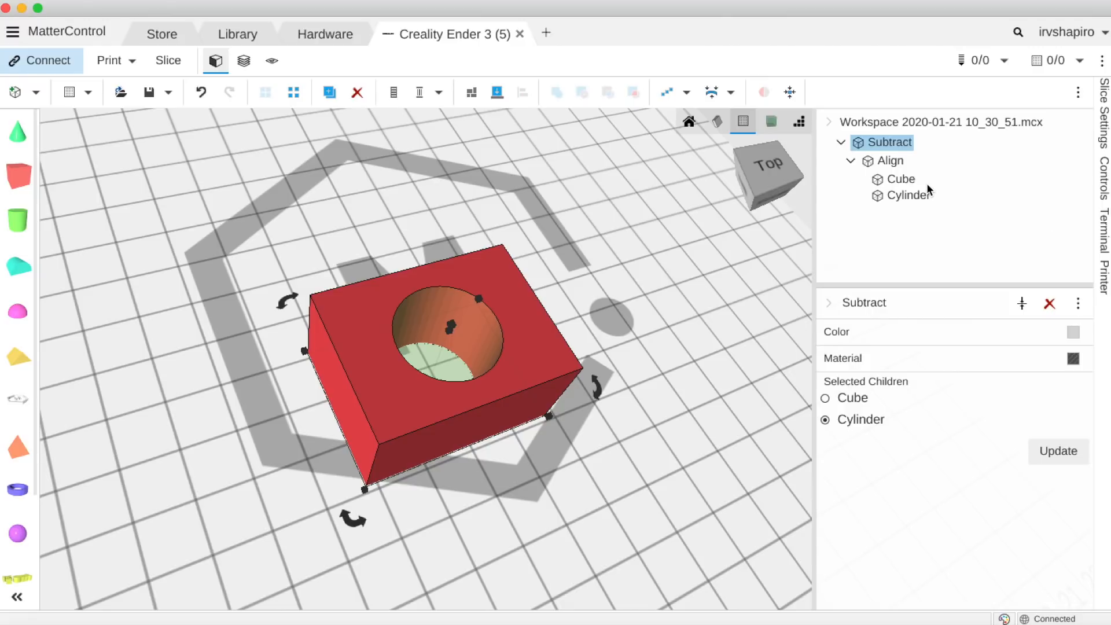
# Step: Switch to MatterControl and set the width of the Cube inside the Subtract object to 20
pyautogui.click(905, 180)
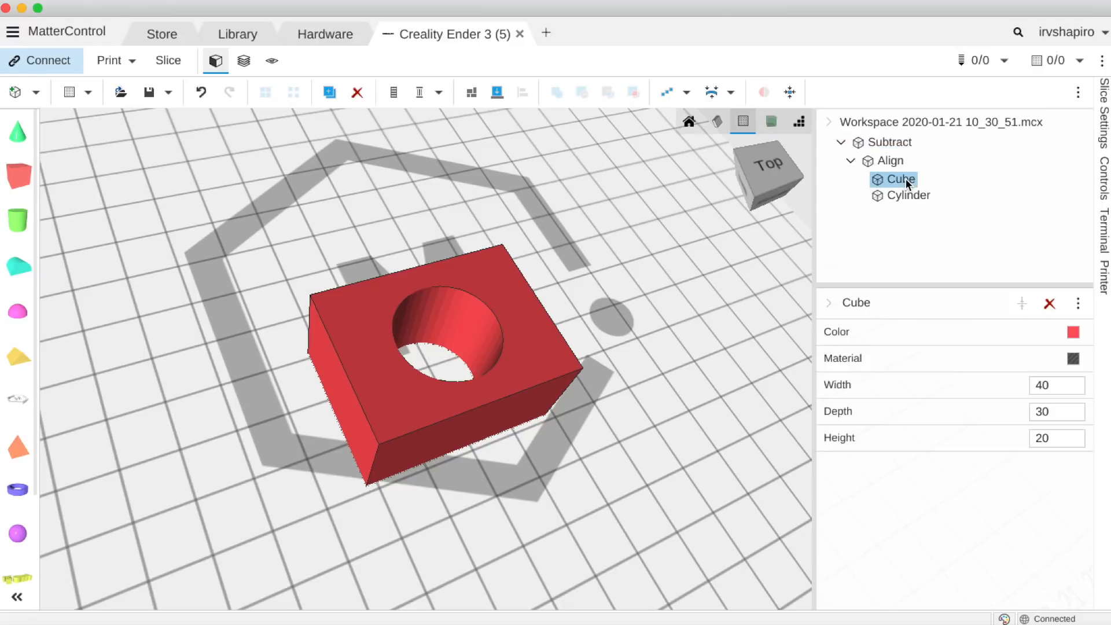
pyautogui.moveTo(1056, 387); pyautogui.dragTo(1002, 383)
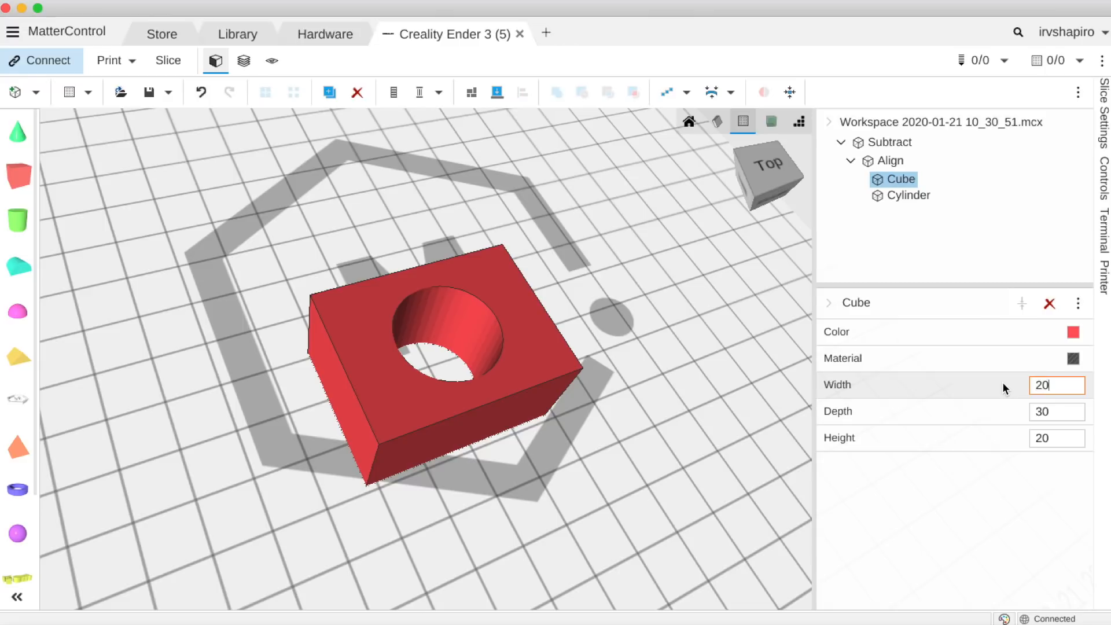
pyautogui.press('Tab')
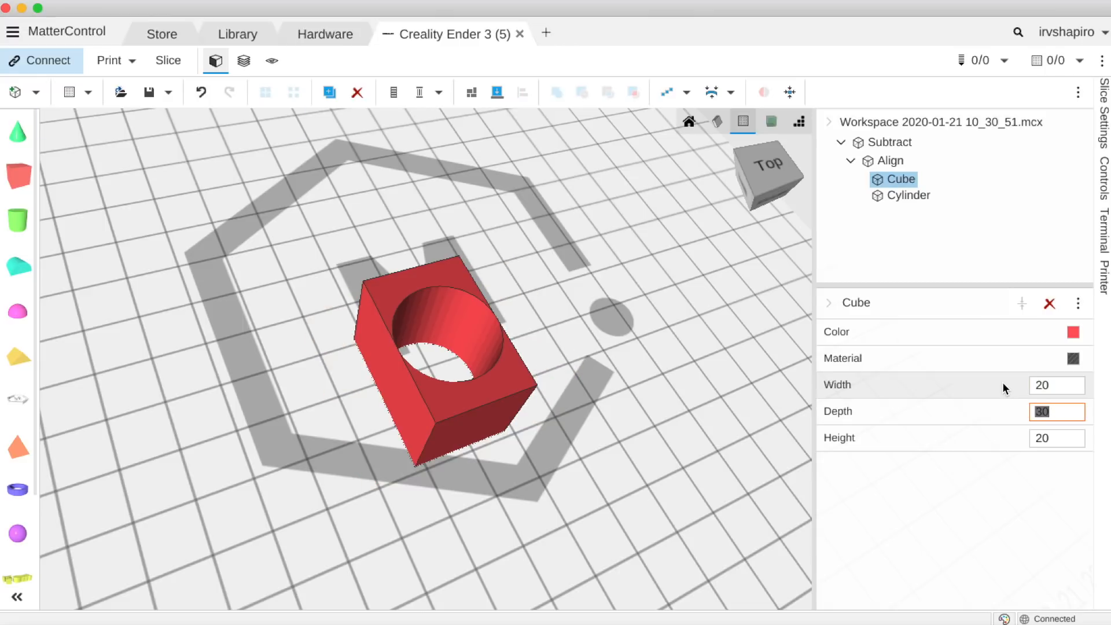
# Step: Try a width of 15 for the Cube inside the Subtract object and set it to 30
pyautogui.click(1057, 386)
pyautogui.moveTo(1042, 385); pyautogui.dragTo(990, 379)
pyautogui.moveTo(1060, 385); pyautogui.dragTo(1032, 384)
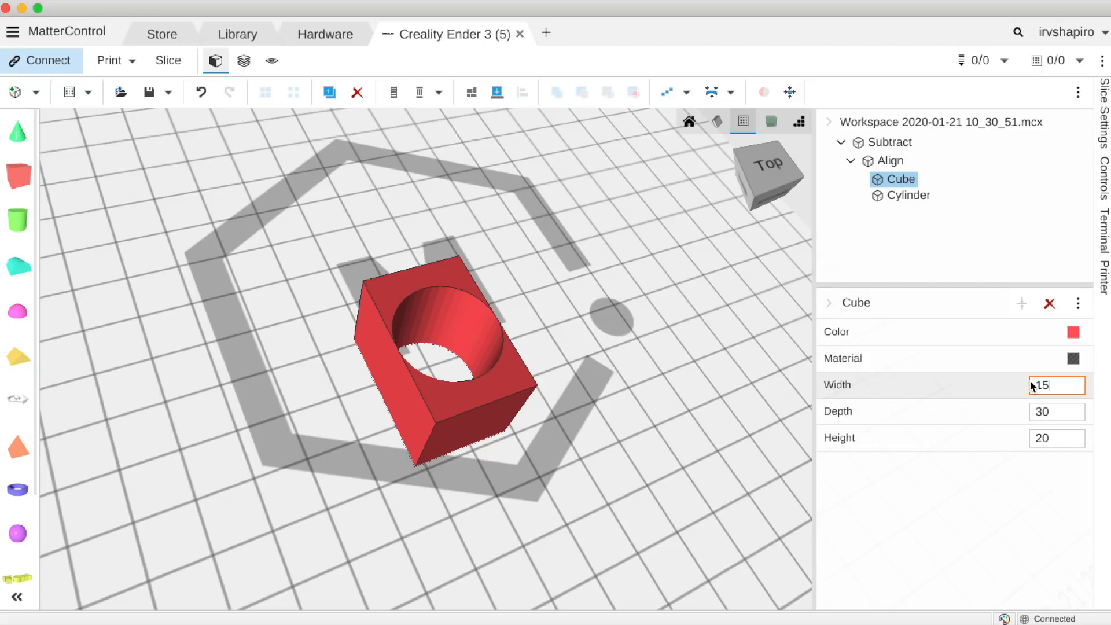
pyautogui.press('Return')
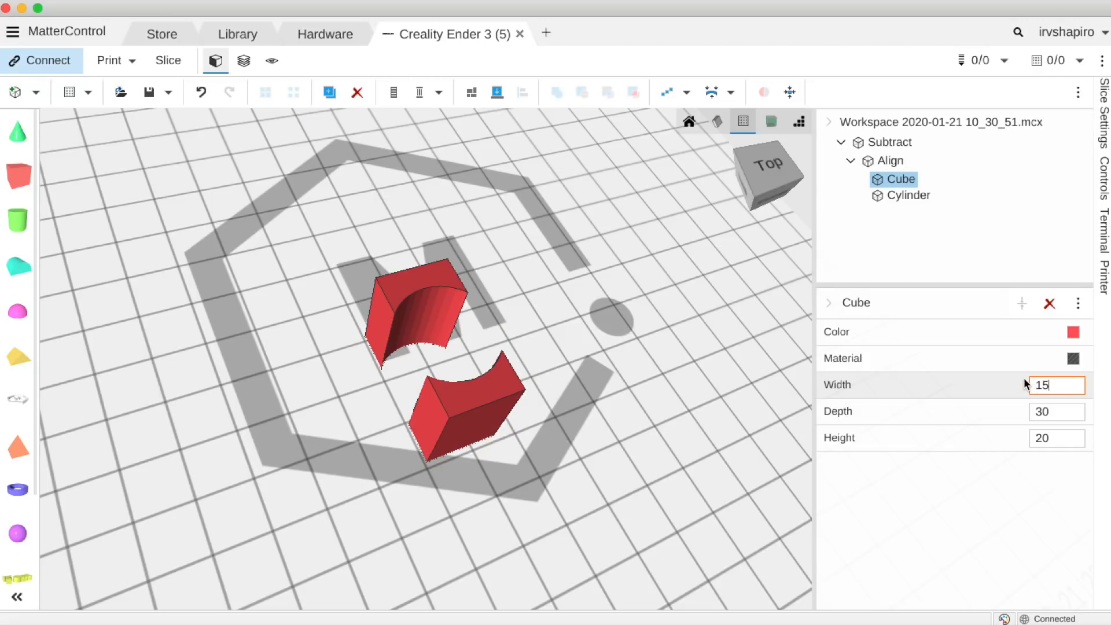
pyautogui.moveTo(1049, 385); pyautogui.dragTo(1028, 385)
pyautogui.press('Return')
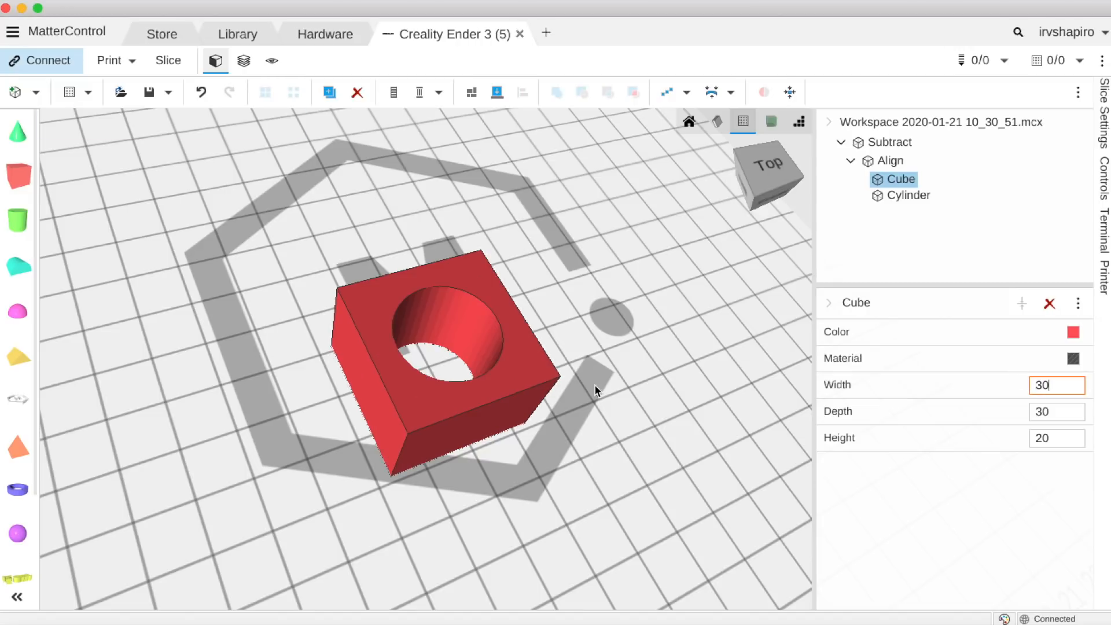
# Step: Move the block with the round hole across the bed and view the parameters of its Cube and Cylinder components
pyautogui.click(517, 364)
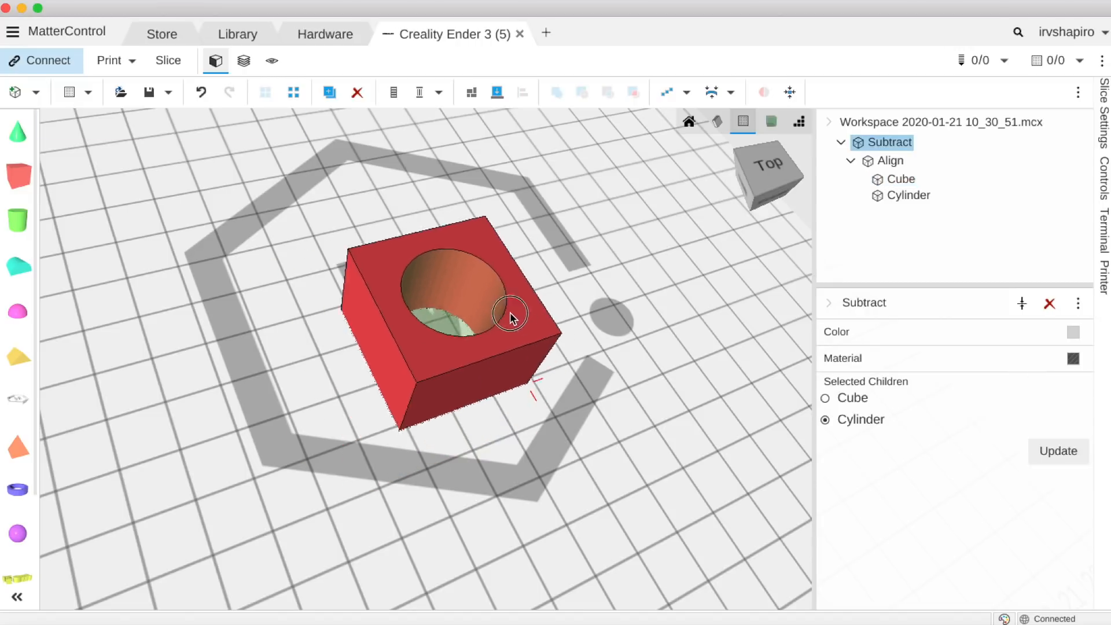
pyautogui.click(899, 181)
pyautogui.click(907, 196)
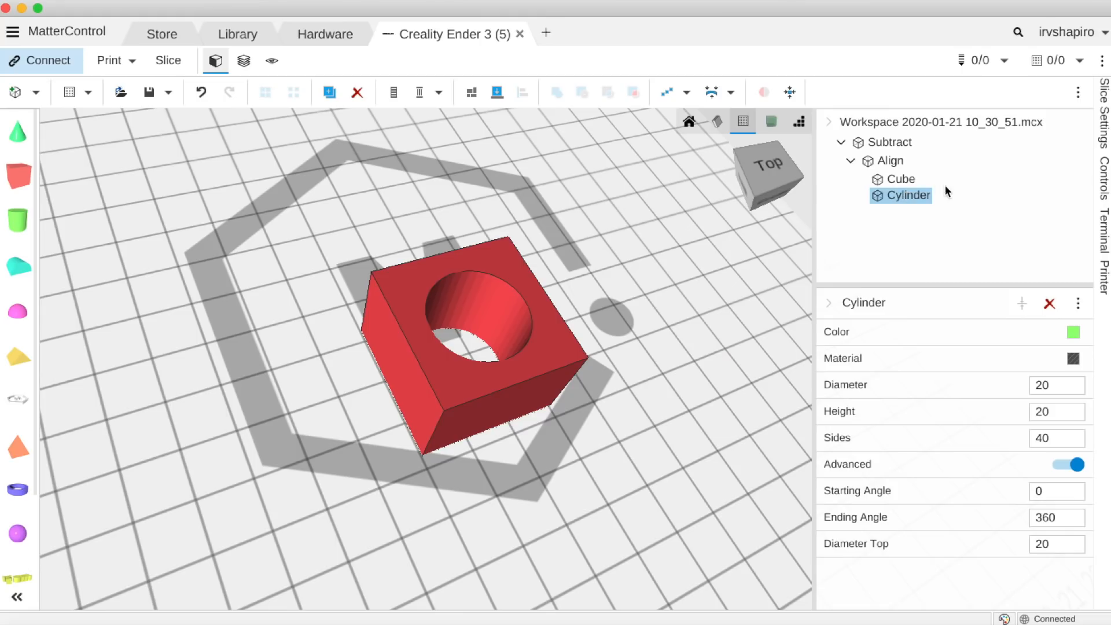
# Step: Select the whole block with the round hole and delete it from the bed
pyautogui.click(542, 325)
pyautogui.click(324, 210)
pyautogui.moveTo(348, 197); pyautogui.dragTo(680, 490)
pyautogui.press('Delete')
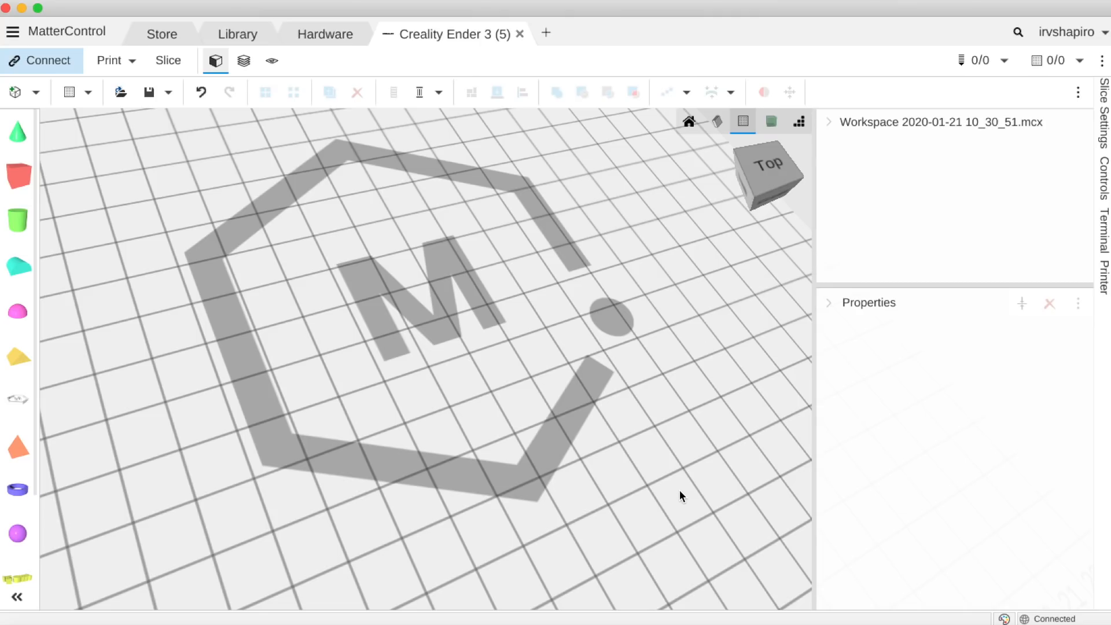
# Step: Place an Image Converter on the bed and replace its image with the Christmas tree angel silhouette JPG from Cad Examples
pyautogui.moveTo(21, 407); pyautogui.dragTo(390, 348)
pyautogui.click(1061, 562)
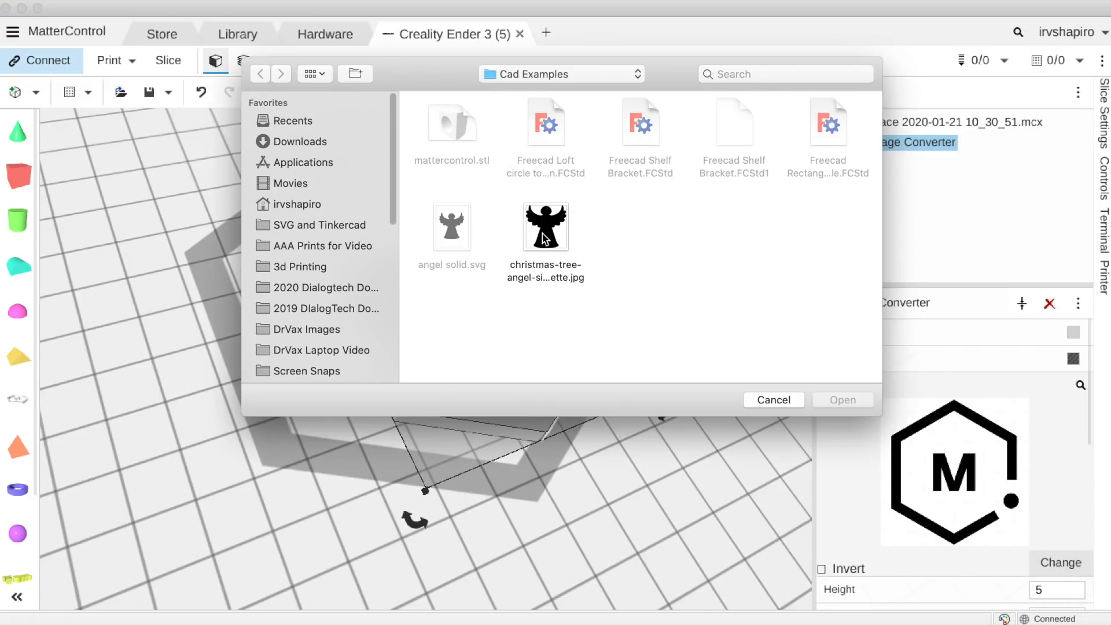
pyautogui.click(548, 238)
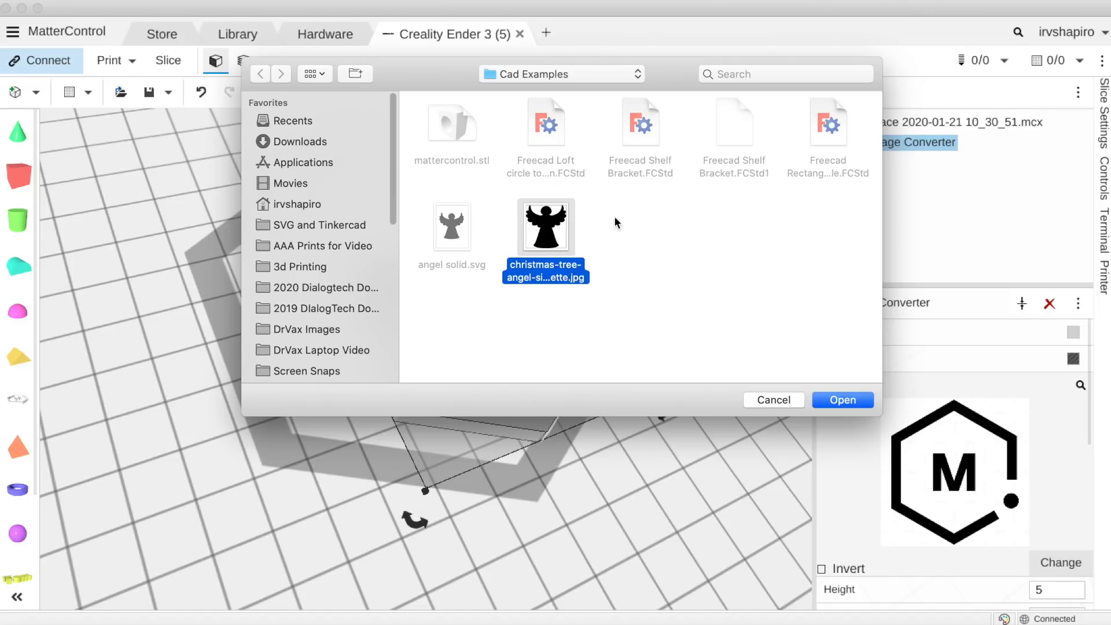
pyautogui.click(857, 401)
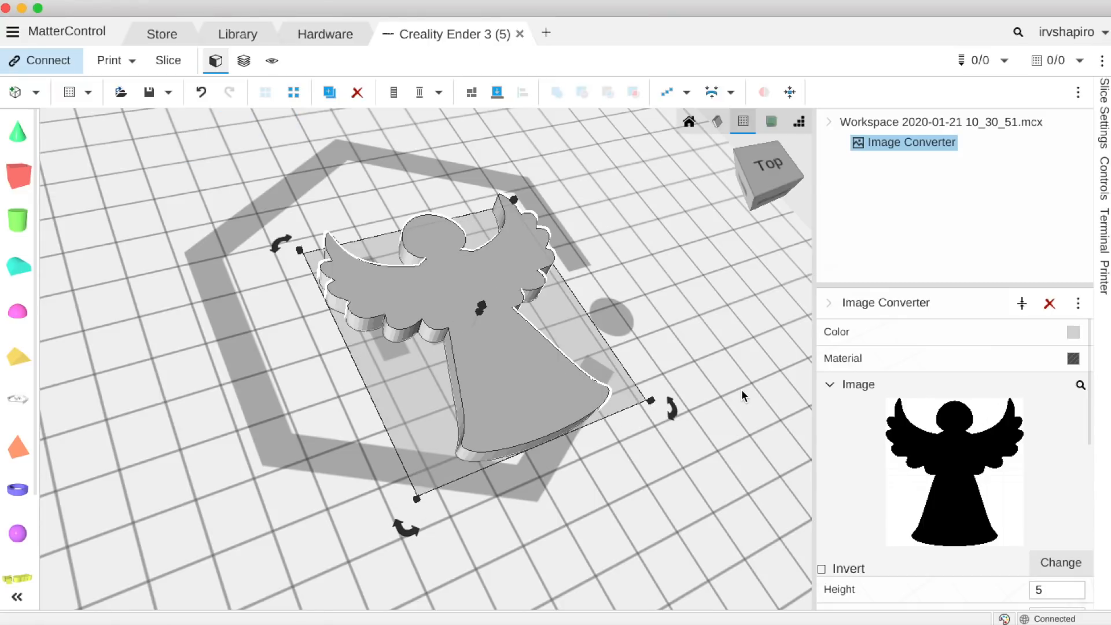
# Step: Add a cylinder over the angel, set its height to 40, and scale it to a narrow peg on the angel's head
pyautogui.moveTo(735, 394); pyautogui.dragTo(684, 399, button='right')
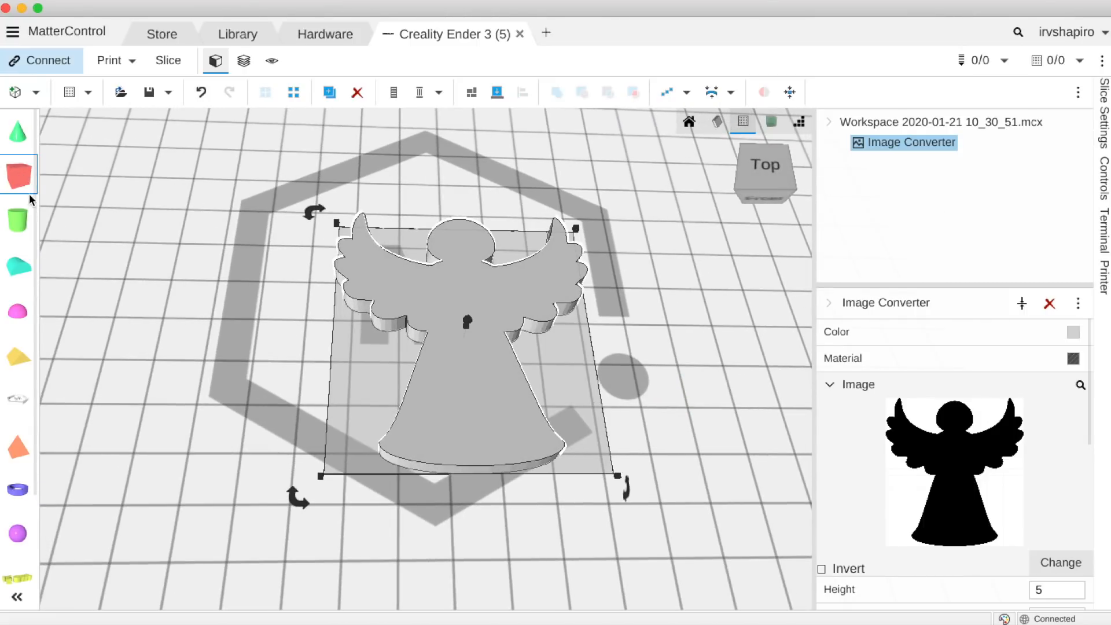
pyautogui.click(763, 362)
pyautogui.click(507, 328)
pyautogui.click(690, 328)
pyautogui.moveTo(20, 220); pyautogui.dragTo(520, 455)
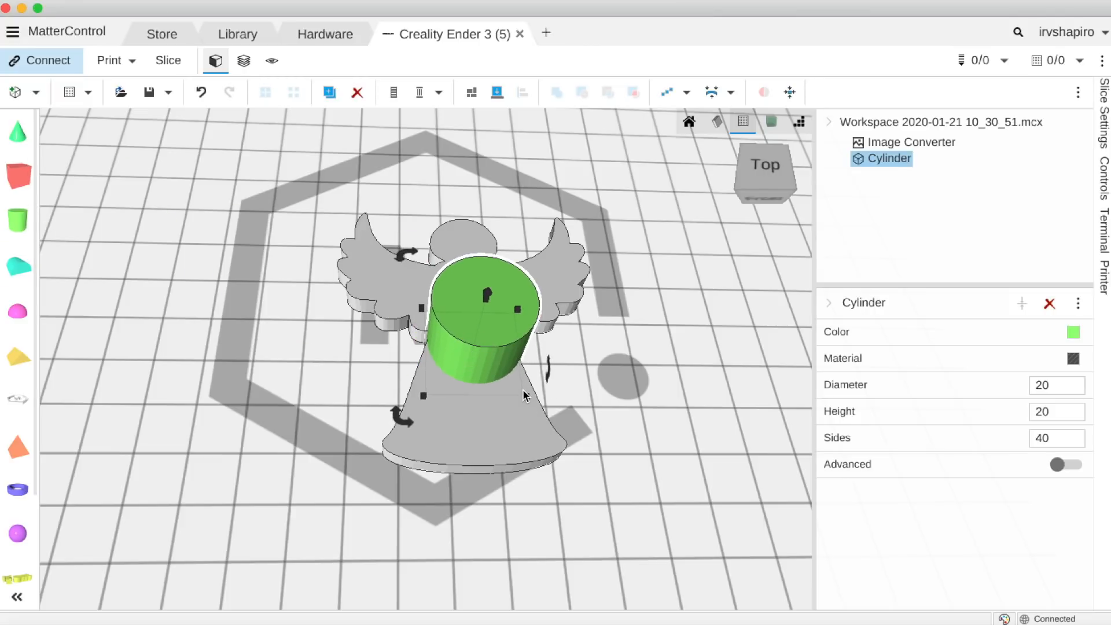
pyautogui.moveTo(528, 398); pyautogui.dragTo(475, 336)
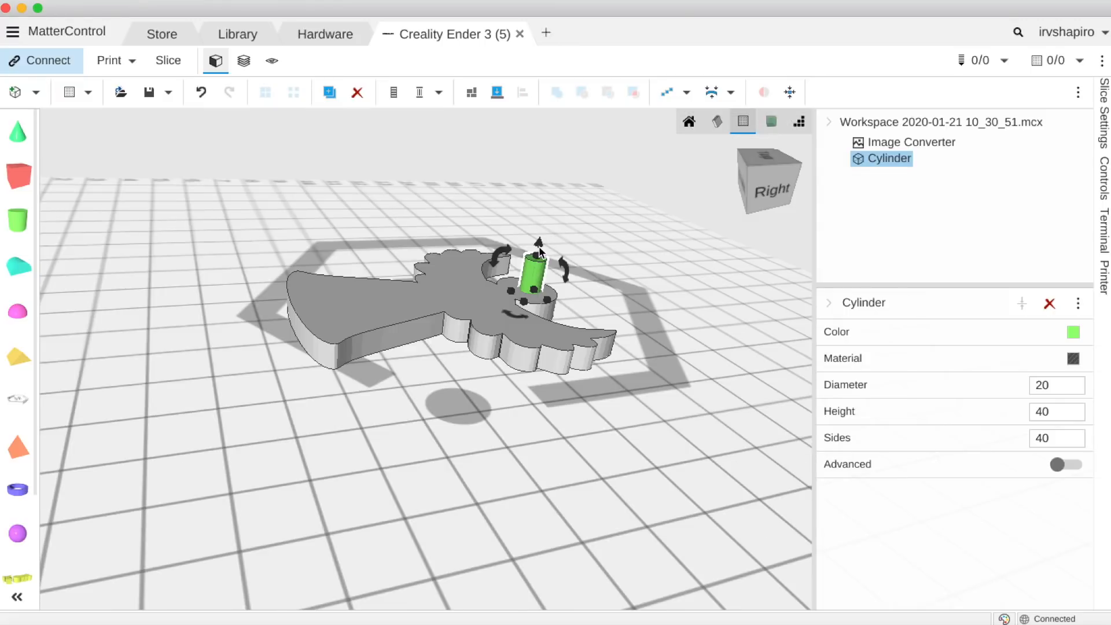
# Step: Lower the narrow cylinder so that it sinks into the angel's head
pyautogui.moveTo(594, 280); pyautogui.dragTo(649, 379, button='right')
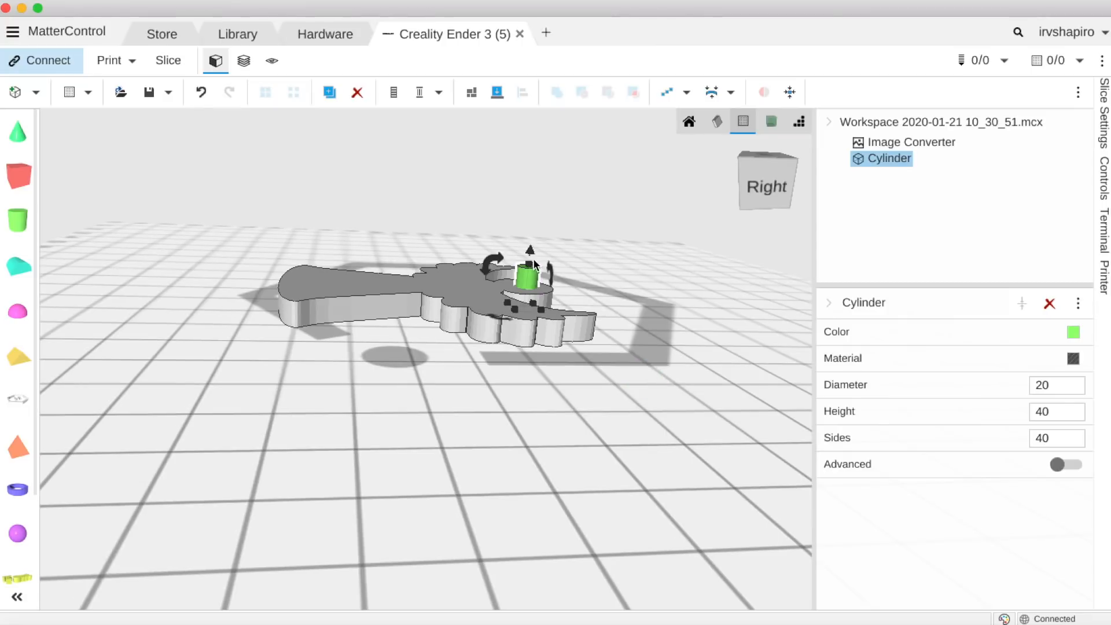
pyautogui.moveTo(530, 251); pyautogui.dragTo(529, 256)
pyautogui.moveTo(686, 399); pyautogui.dragTo(720, 470, button='right')
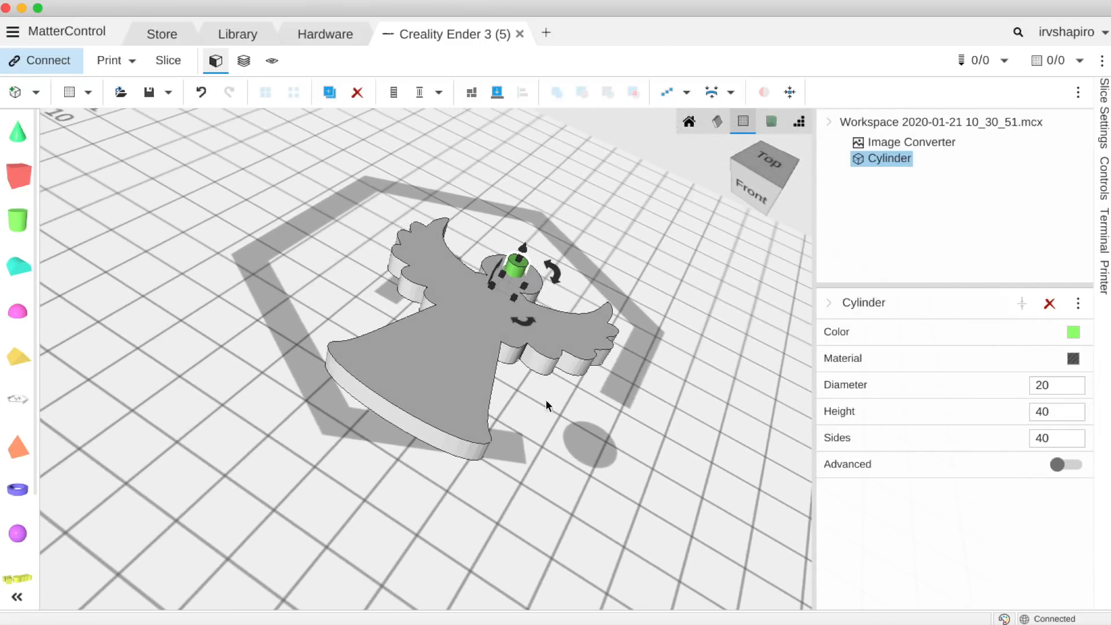
# Step: Subtract the Cylinder from the angel to cut a hole through its head
pyautogui.keyDown('shift'); pyautogui.click(447, 360); pyautogui.keyUp('shift')
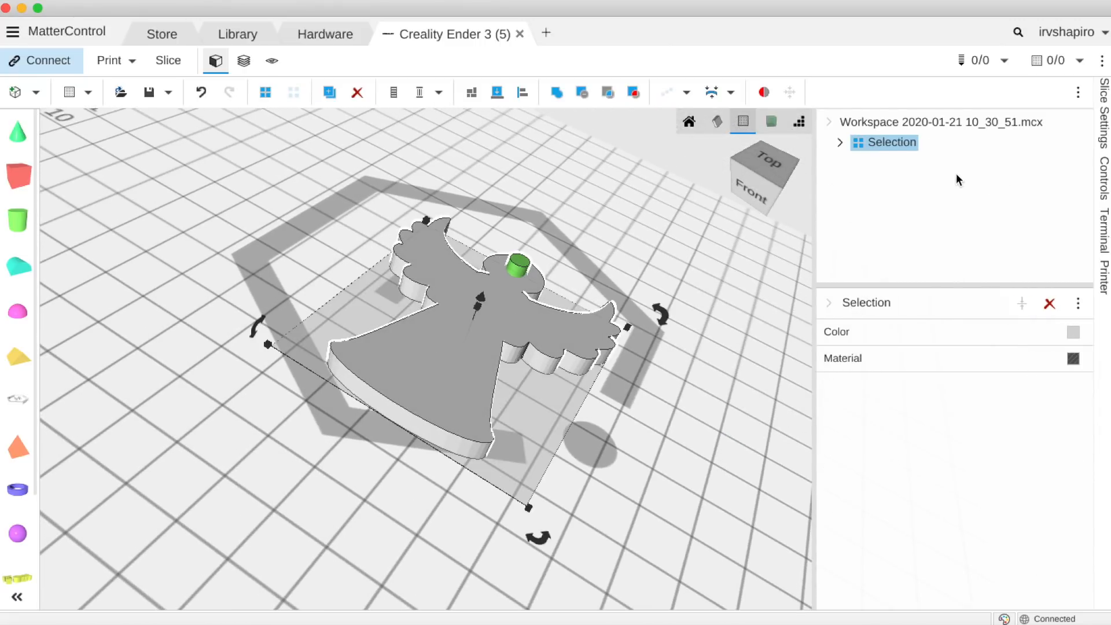
pyautogui.click(589, 92)
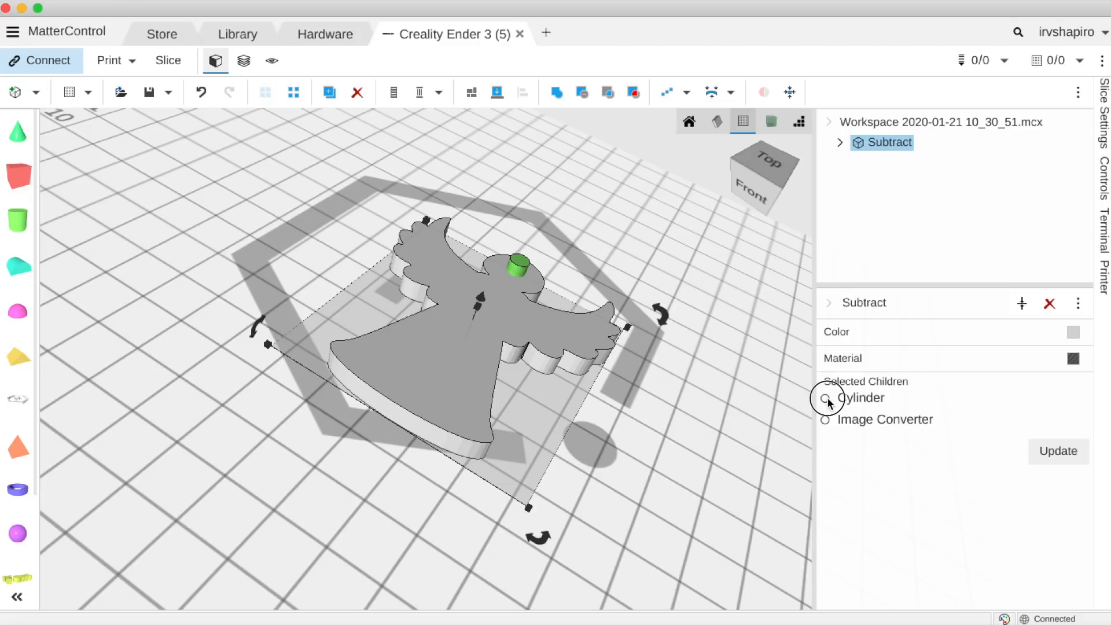
pyautogui.click(1036, 452)
pyautogui.moveTo(600, 404); pyautogui.dragTo(649, 370)
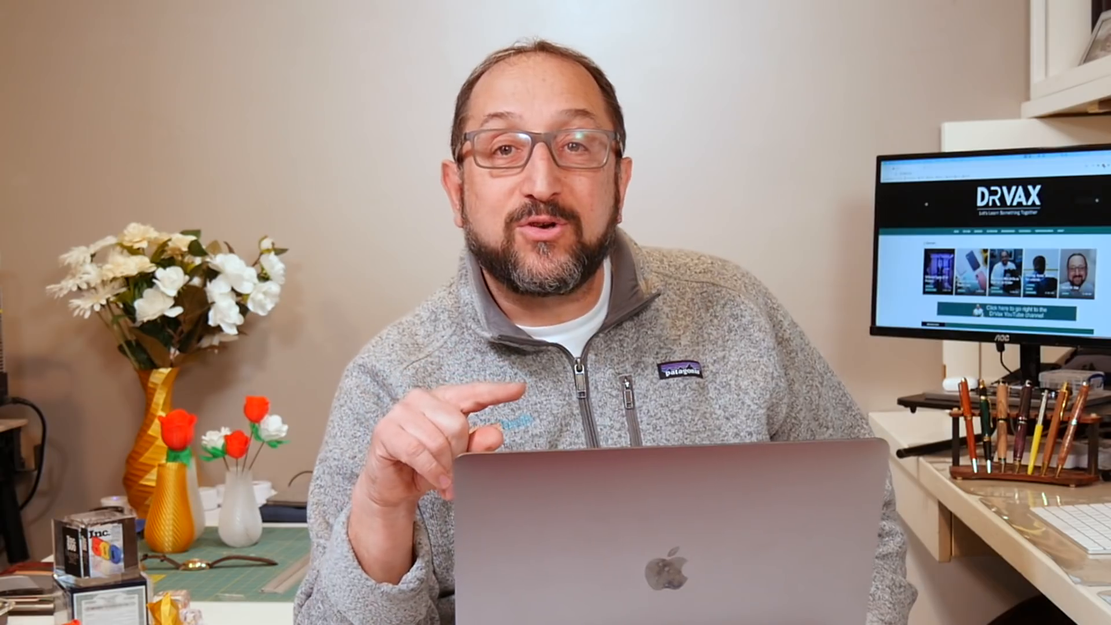